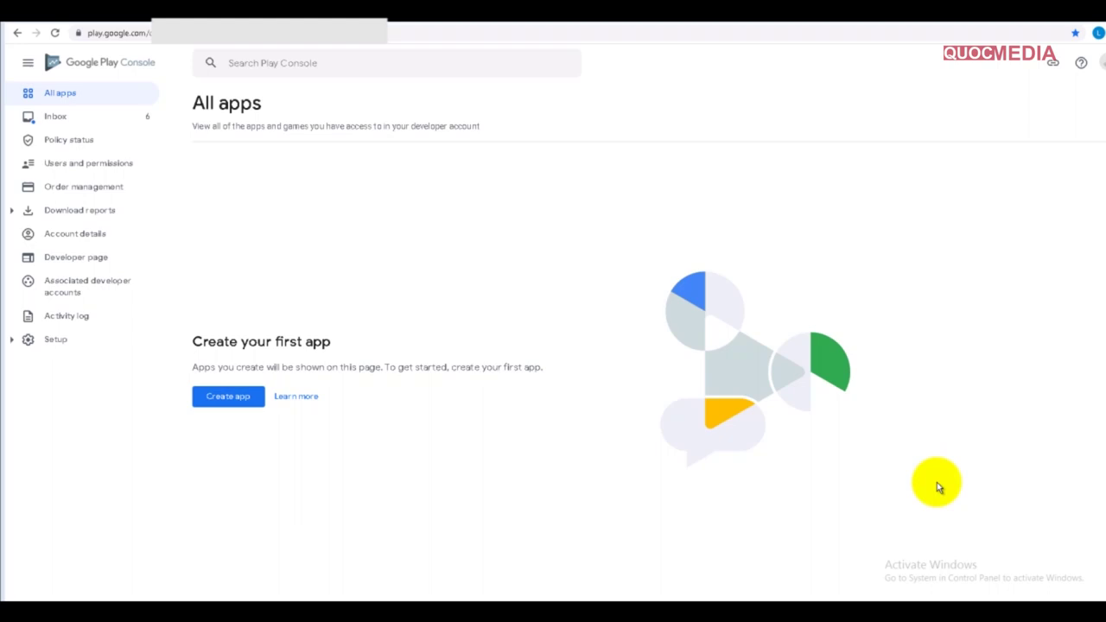
Start a new app named 'this is tittle your app', set as a free App
click(221, 399)
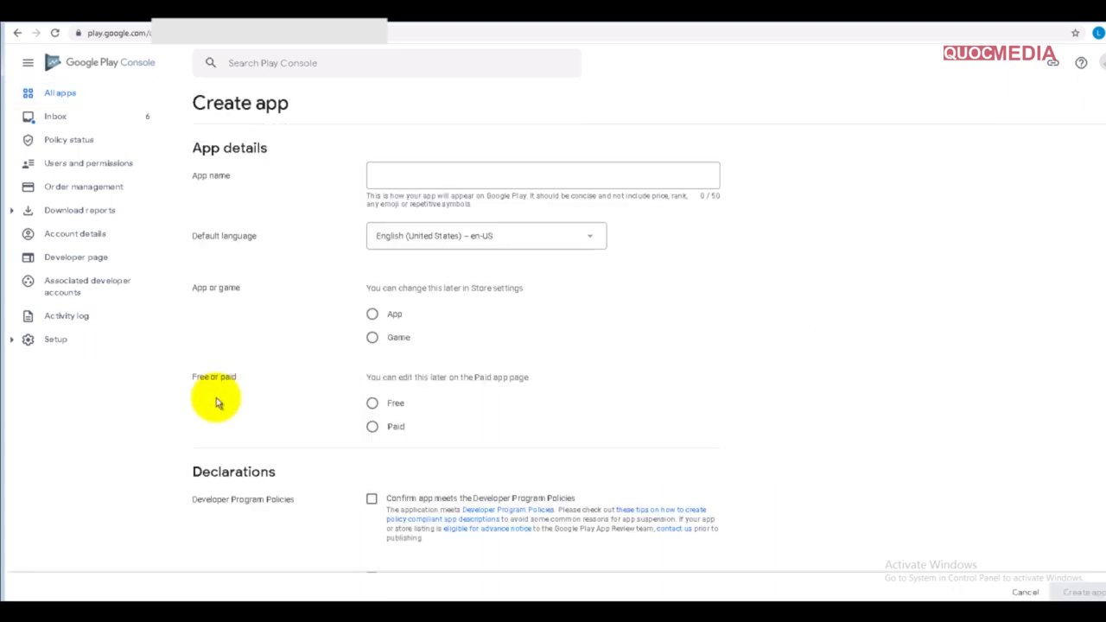
click(429, 173)
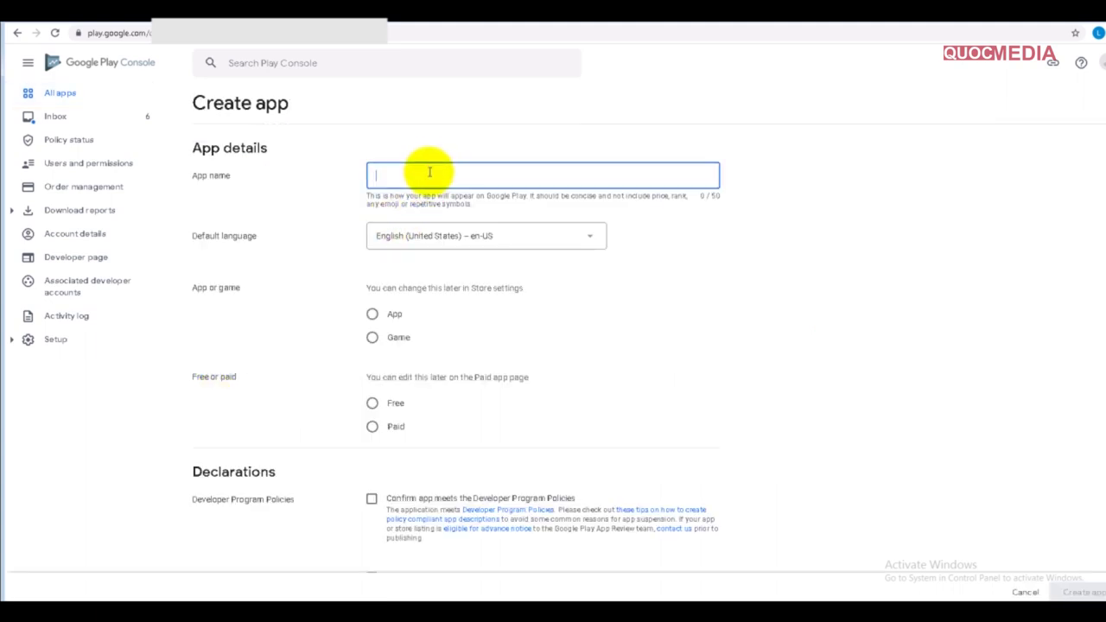
text(this)
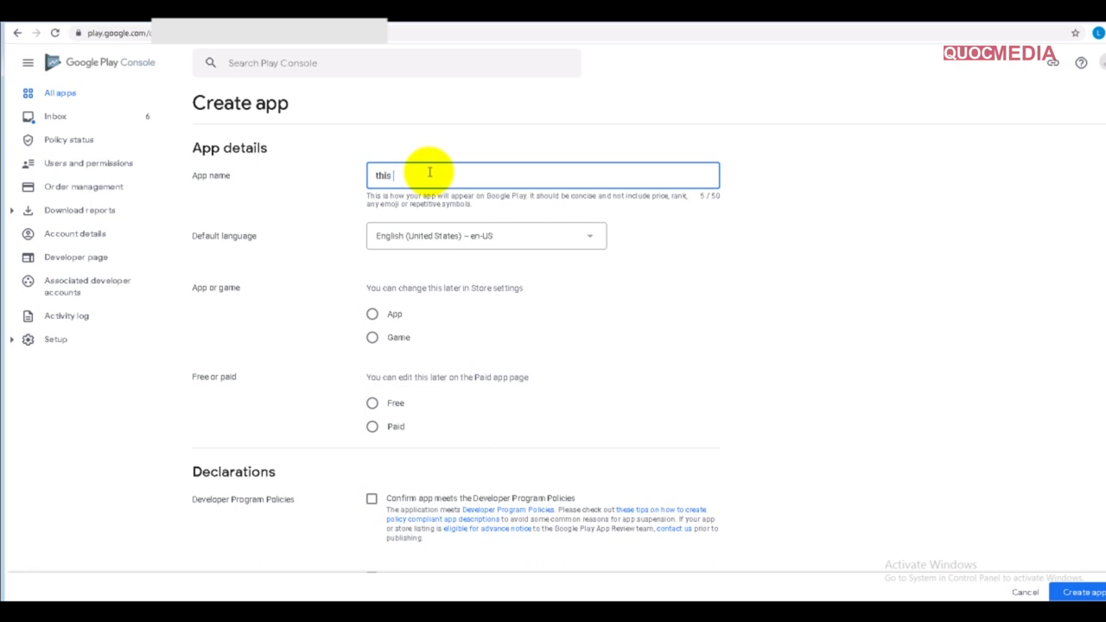
text(itl)
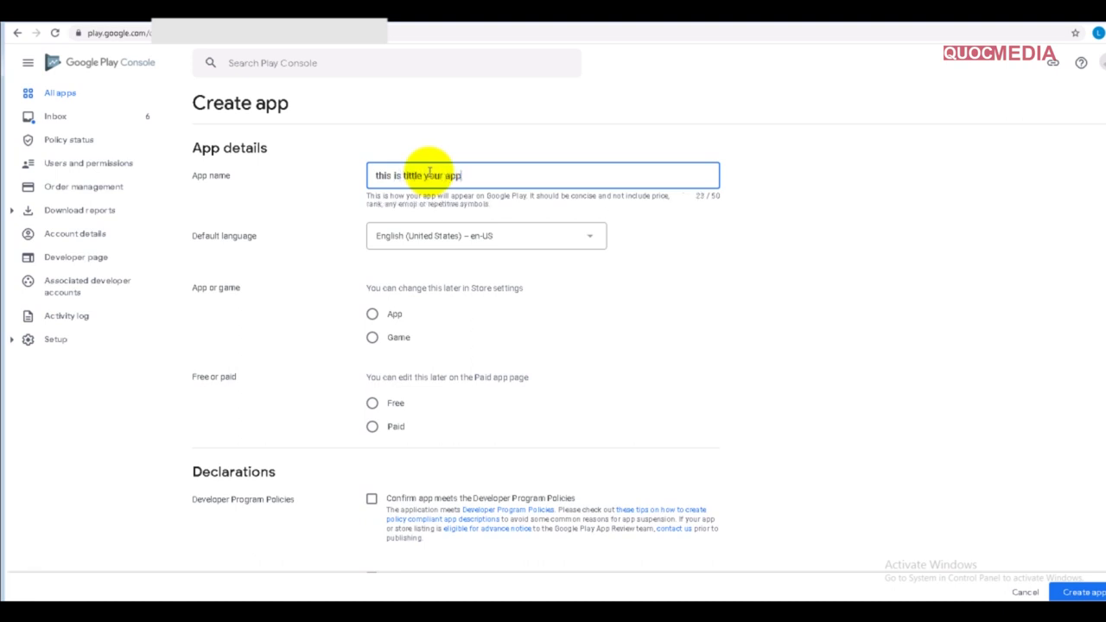
click(372, 315)
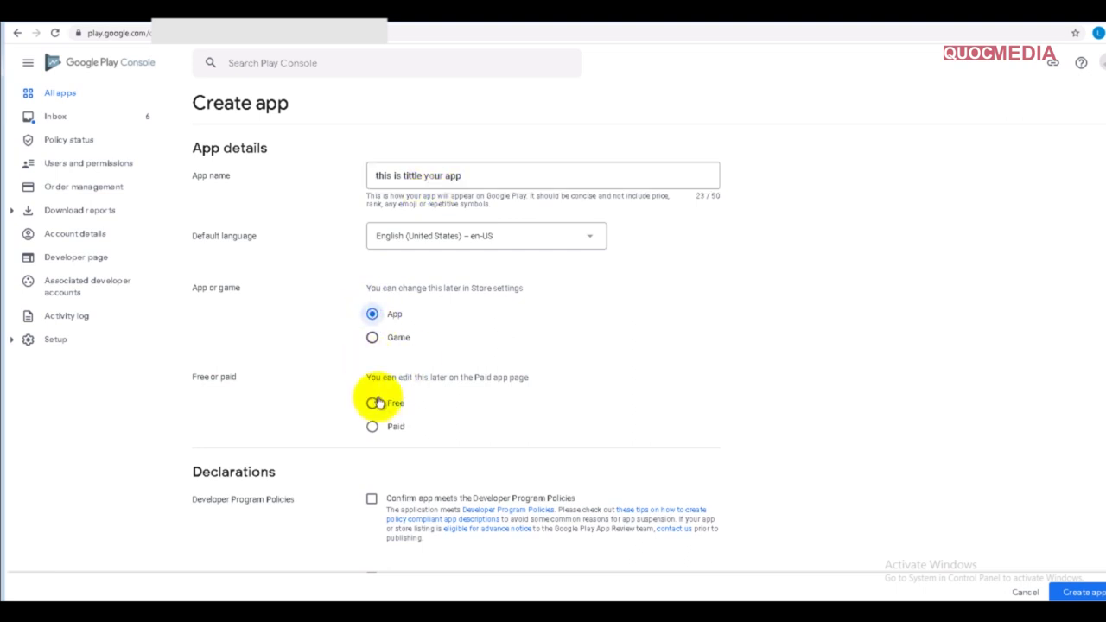
scroll(373, 399, down, 1)
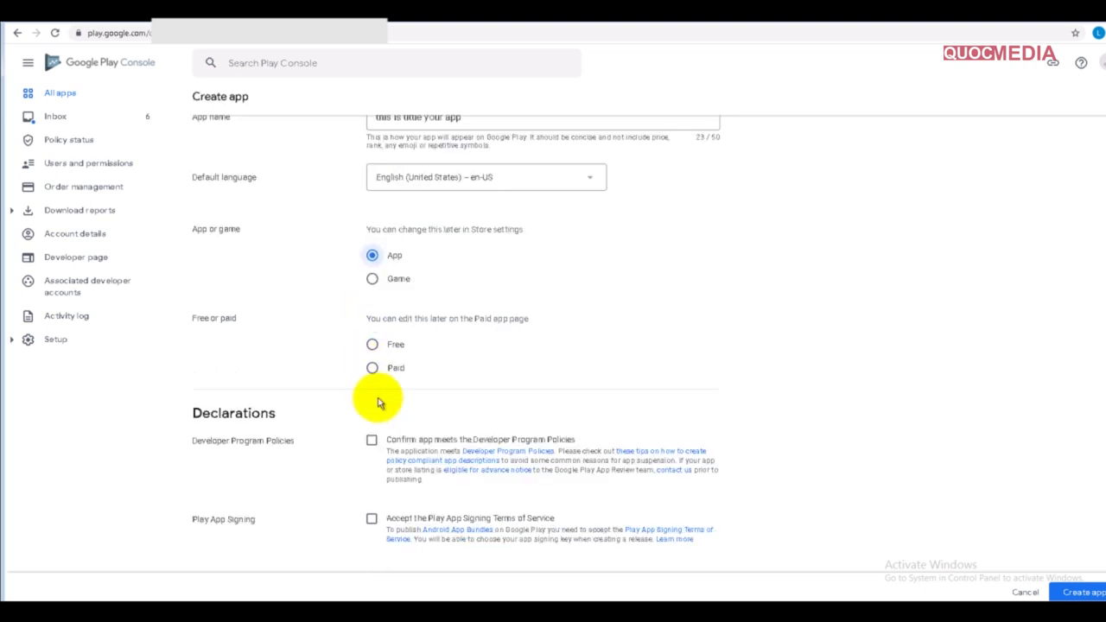
click(371, 347)
scroll(467, 376, down, 3)
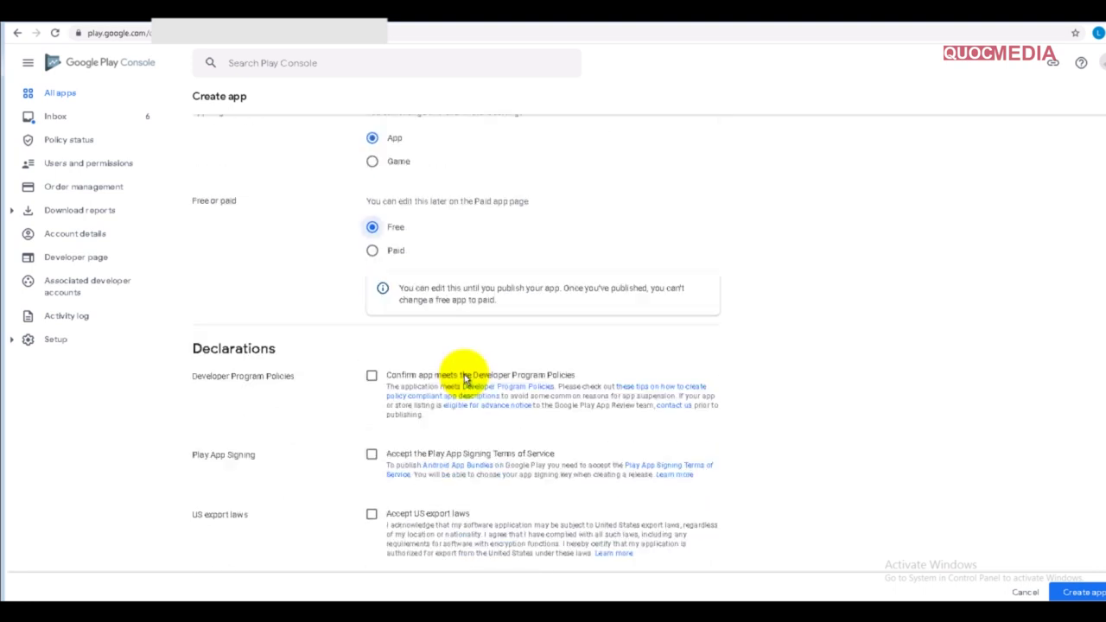
Accept the Developer Program Policies, Play App Signing and US export law declarations, then create the app
click(372, 319)
click(371, 396)
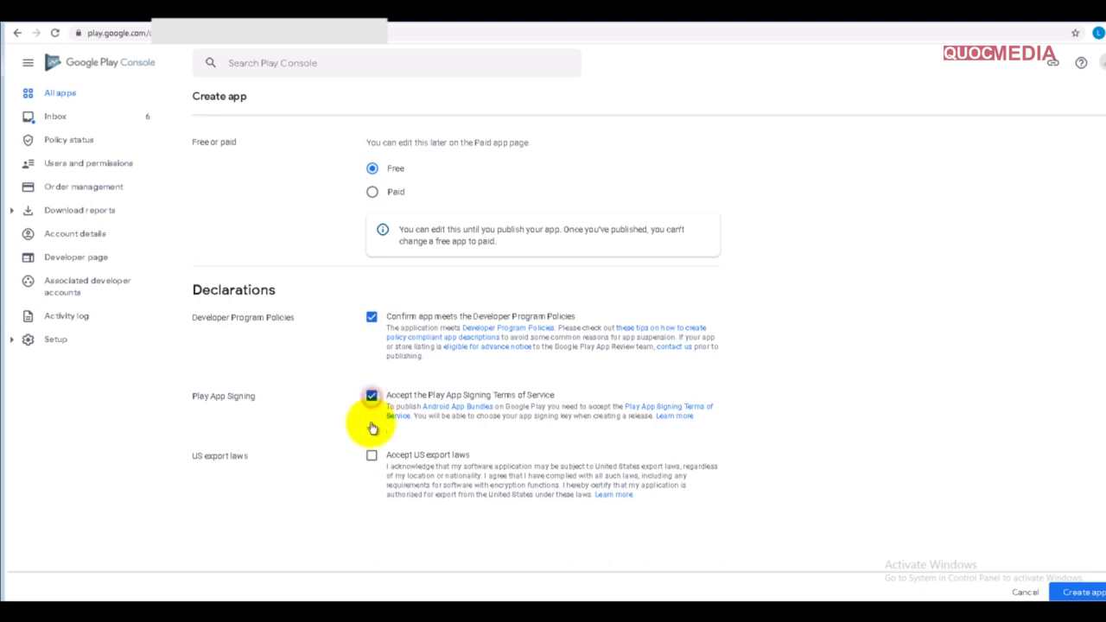
click(371, 456)
scroll(610, 516, down, 1)
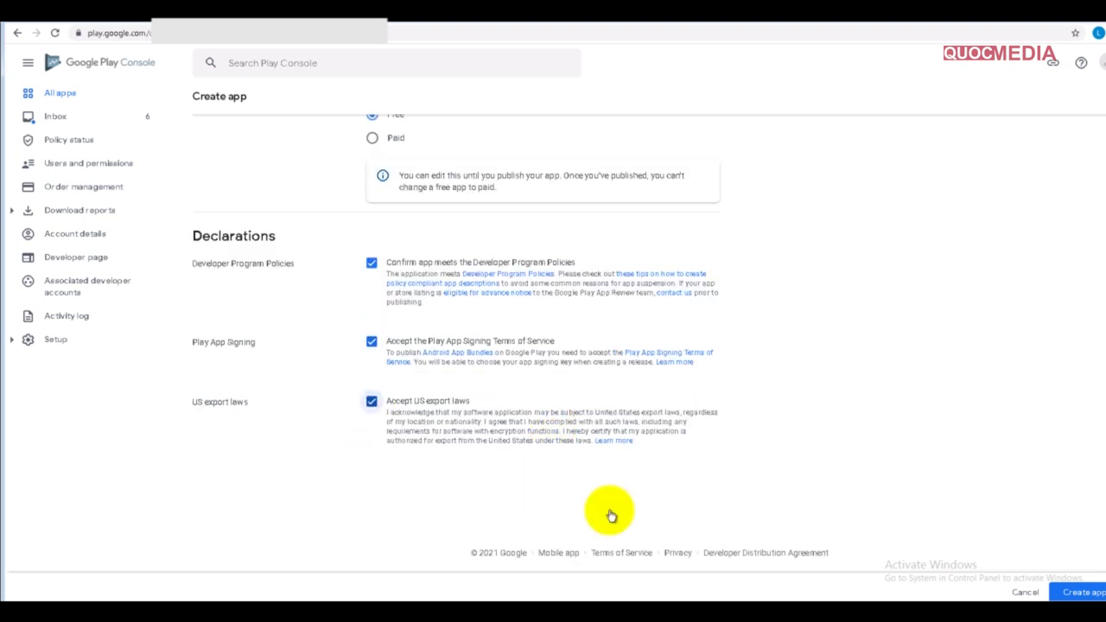
scroll(541, 491, up, 5)
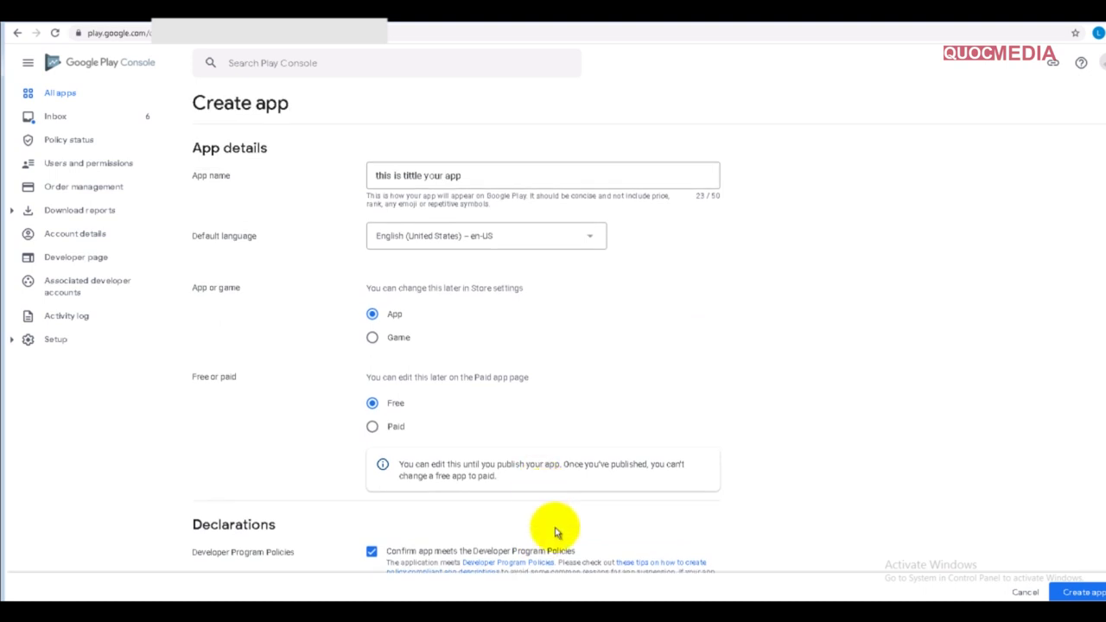
scroll(558, 530, down, 1)
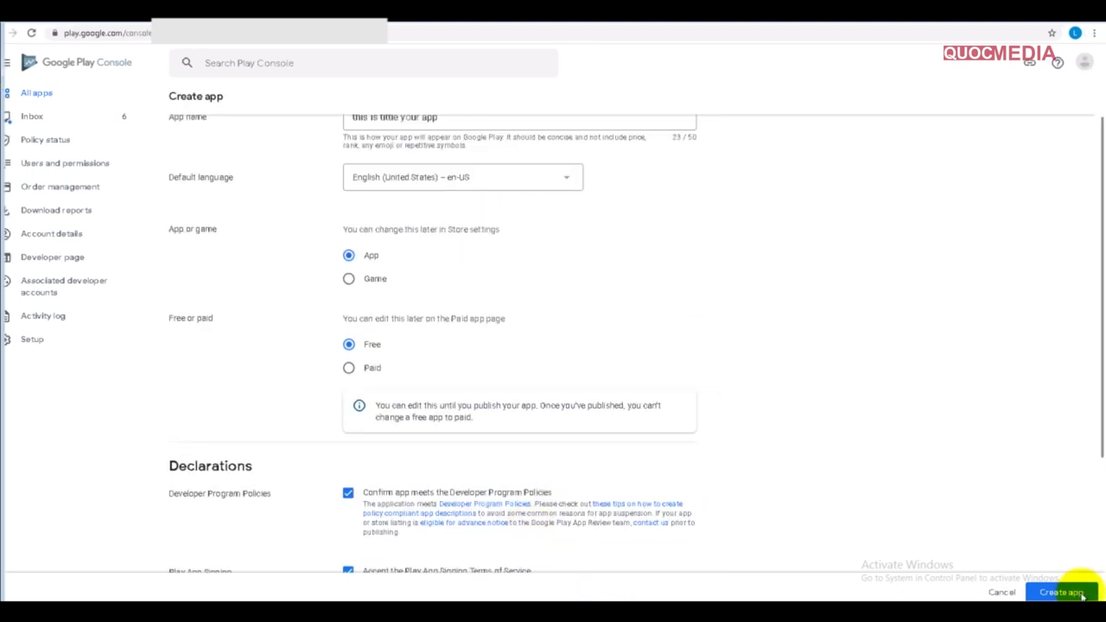
click(1065, 595)
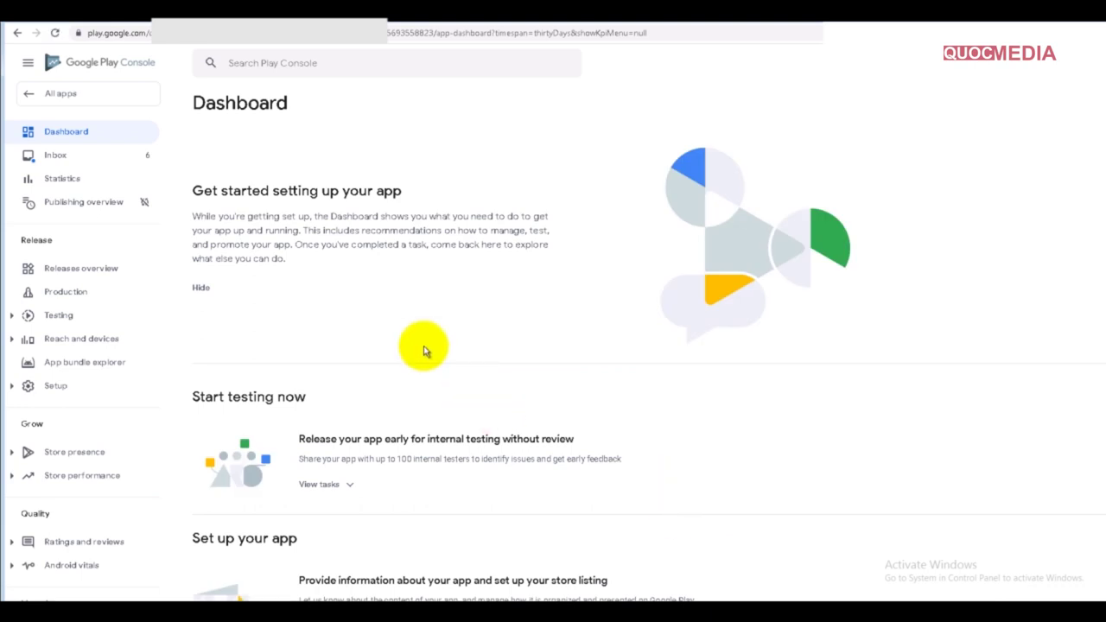
Open the Production track's Releases list and create a new production release
scroll(423, 350, down, 1)
scroll(423, 350, down, 1)
scroll(424, 349, down, 1)
scroll(424, 349, down, 1)
scroll(428, 348, down, 1)
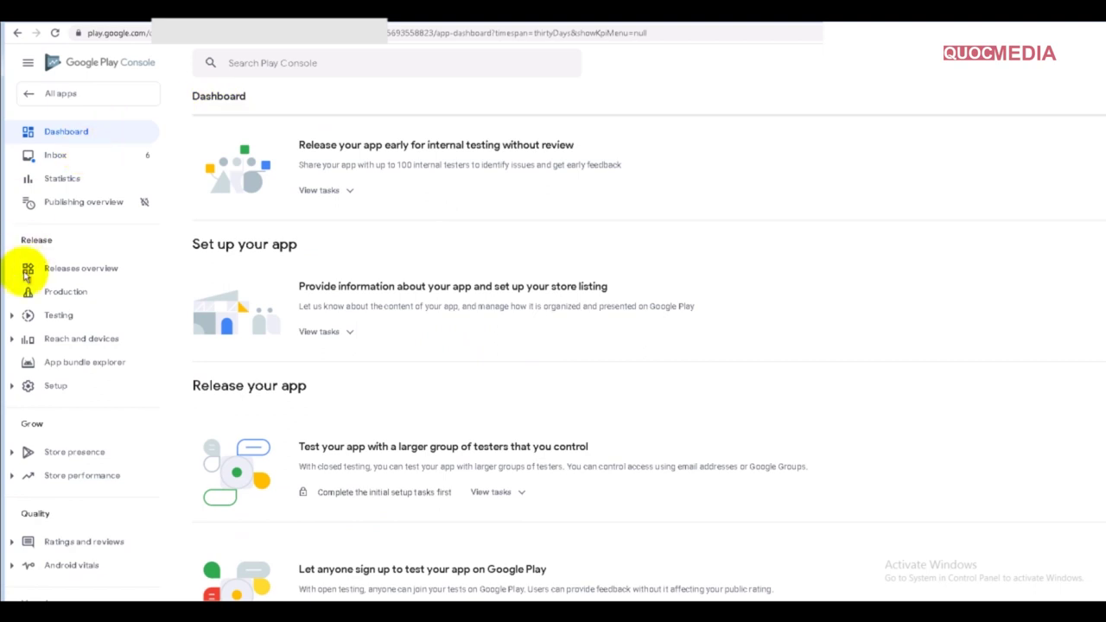
click(61, 298)
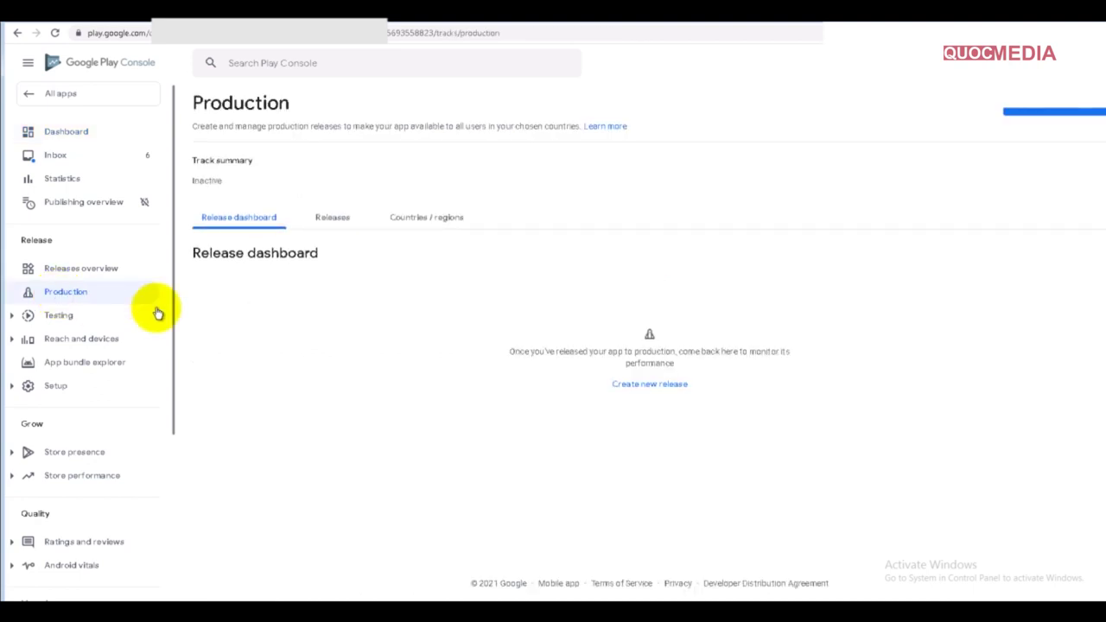
click(329, 221)
click(329, 221)
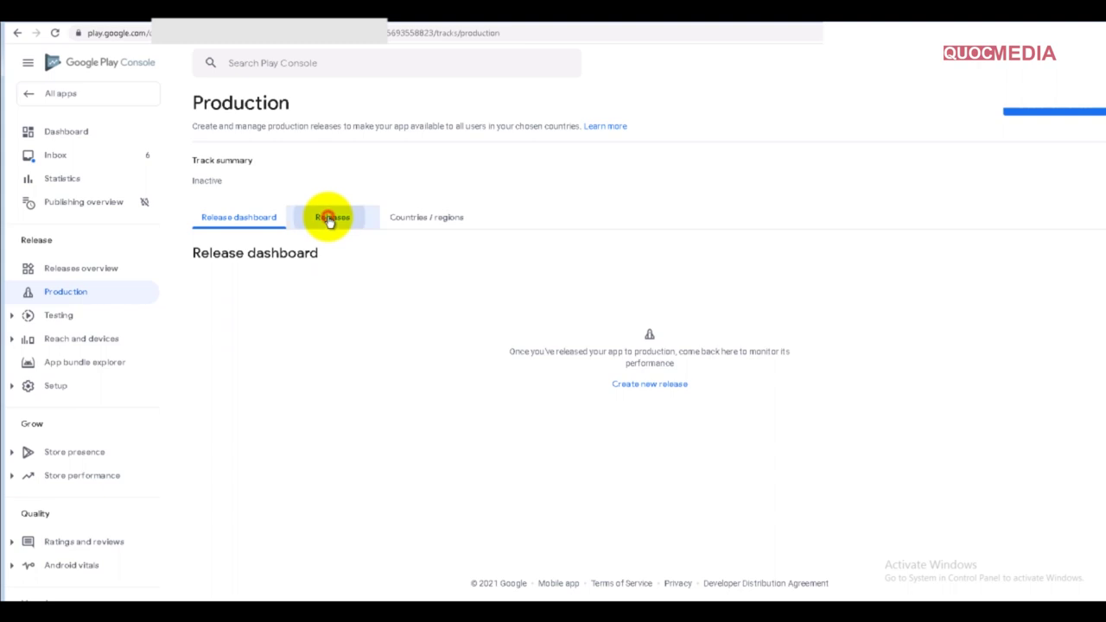
click(654, 378)
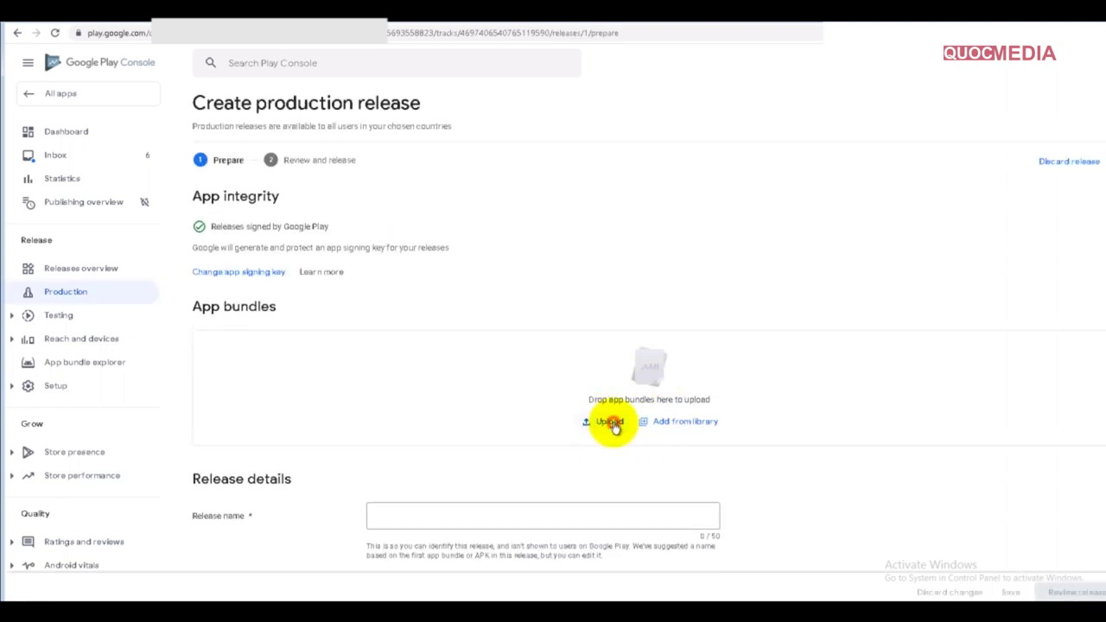
Upload the app-release.aab bundle from the Desktop to the production release
click(610, 423)
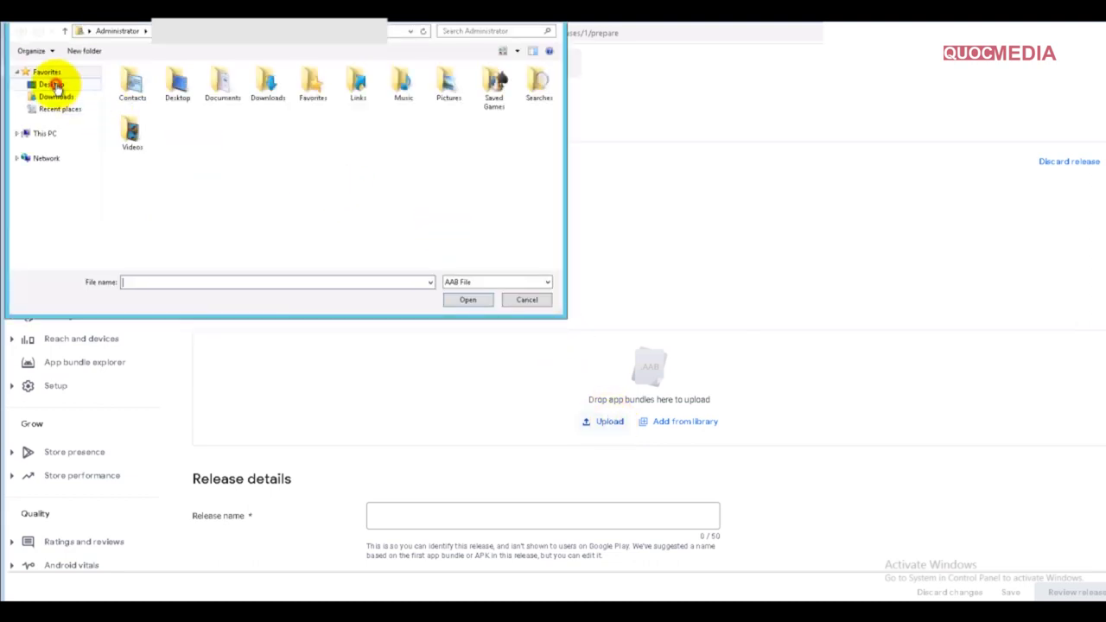
click(54, 85)
click(430, 113)
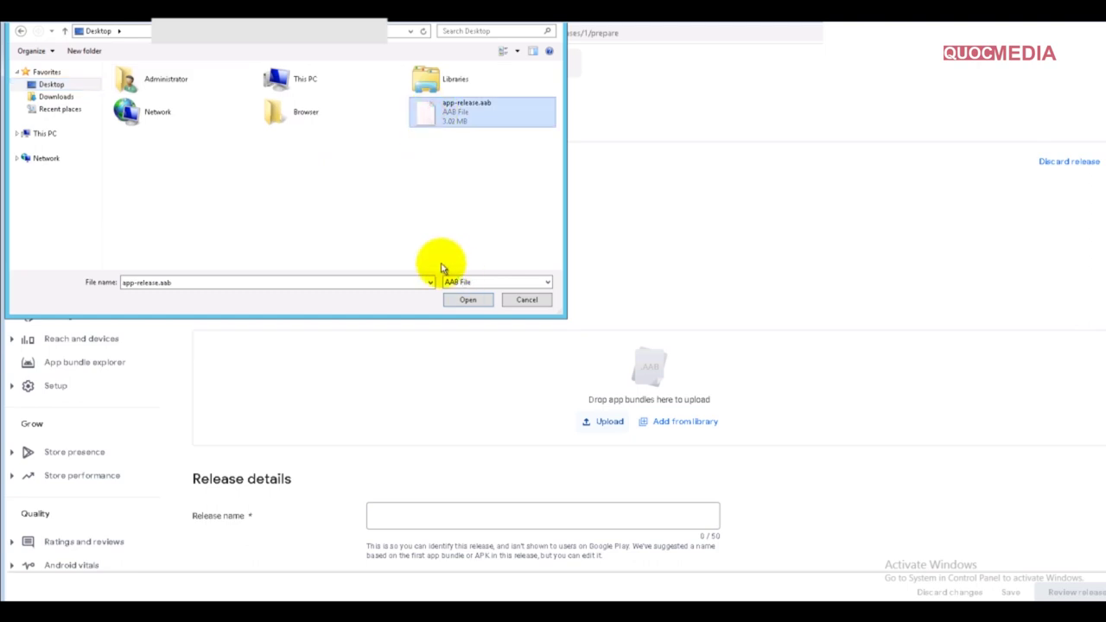
click(468, 299)
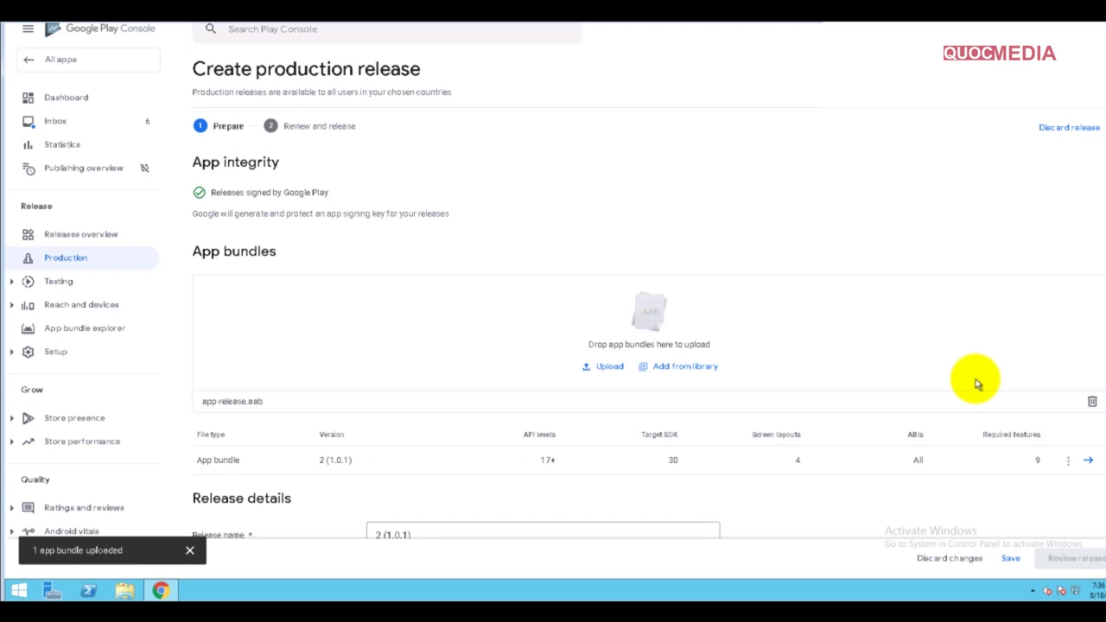
Save the production draft as release 2 (1.0.1)
scroll(976, 383, down, 1)
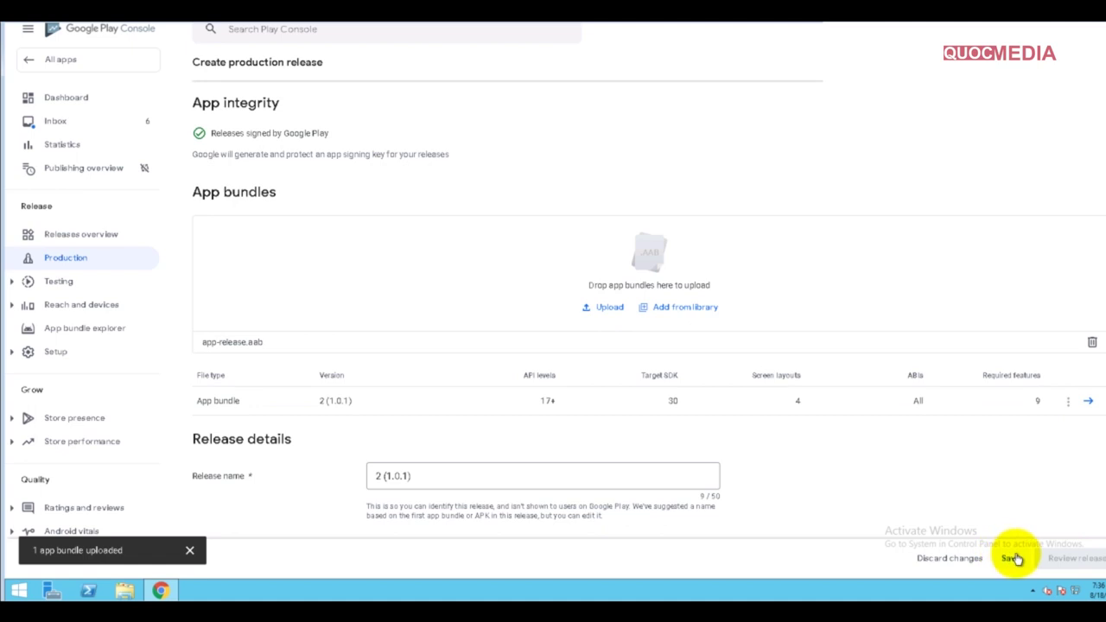
click(1011, 558)
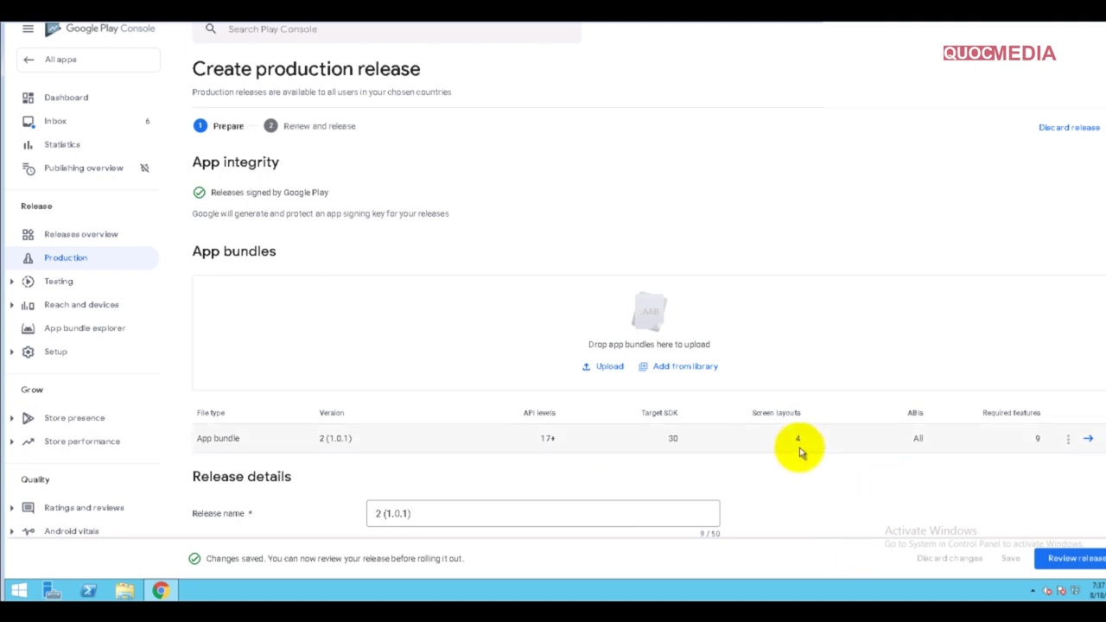
scroll(799, 447, down, 3)
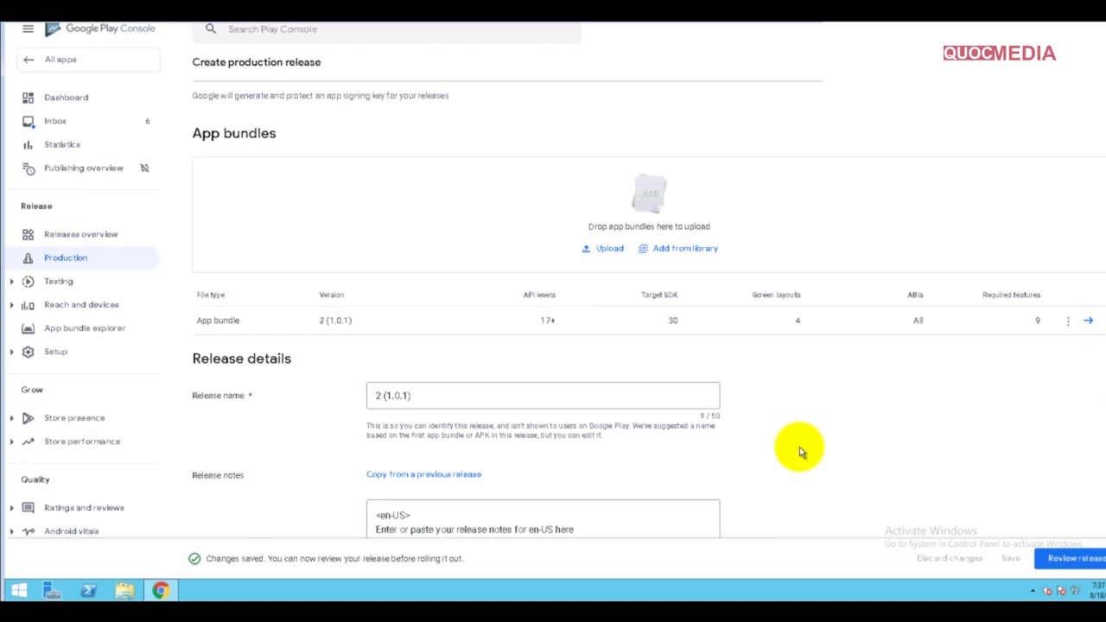
scroll(799, 447, down, 3)
scroll(799, 447, down, 2)
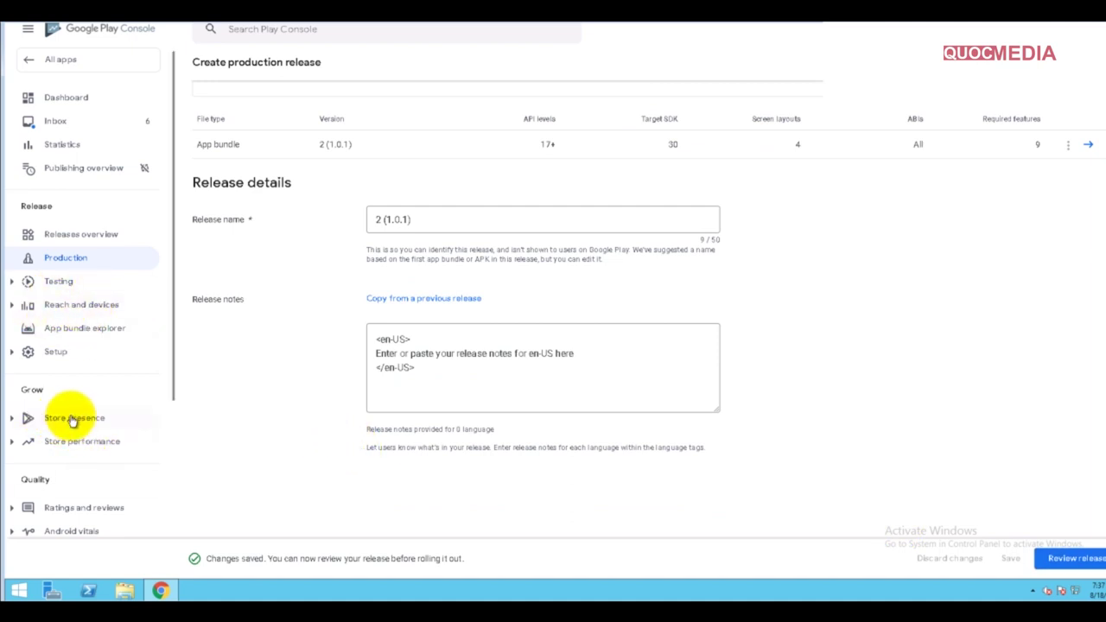
Go to Store presence > Main store listing and reach its short description field
click(72, 419)
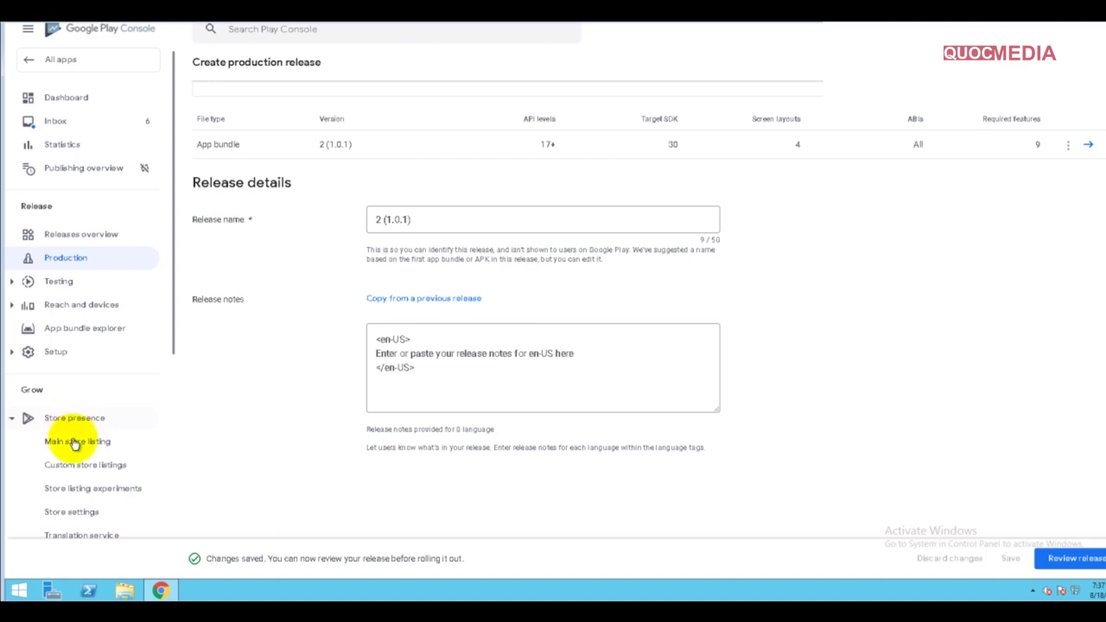
click(99, 444)
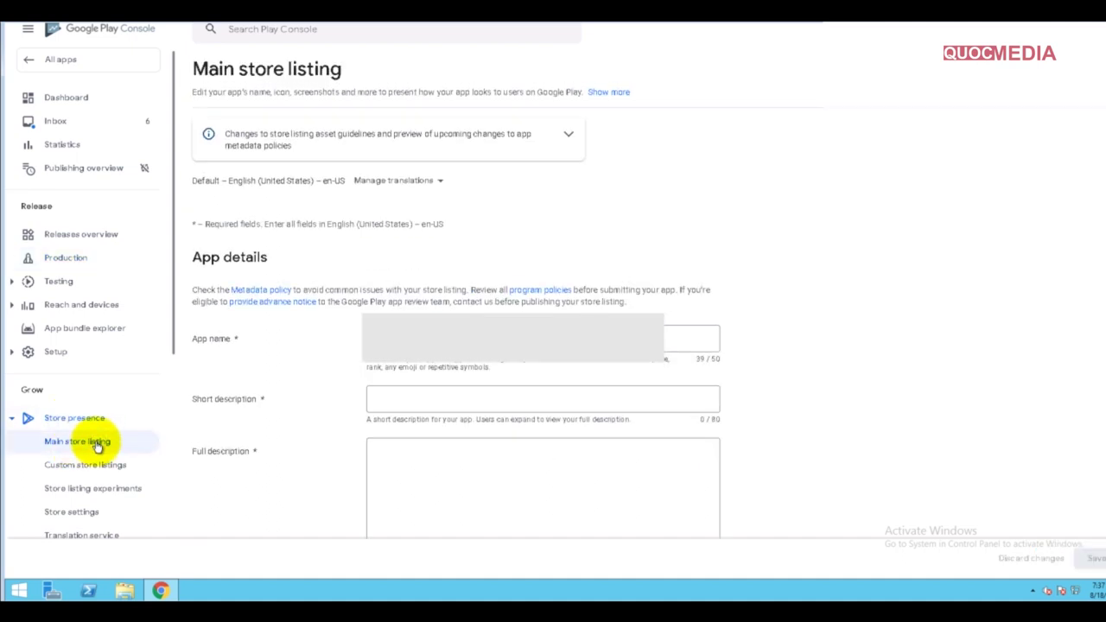
scroll(353, 420, down, 2)
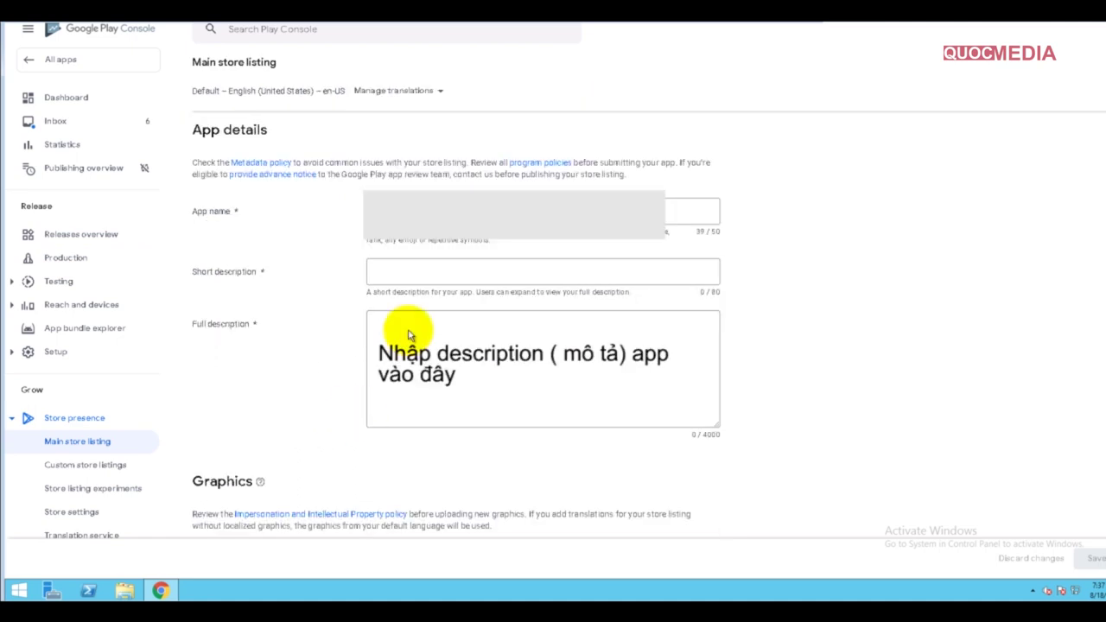
click(411, 277)
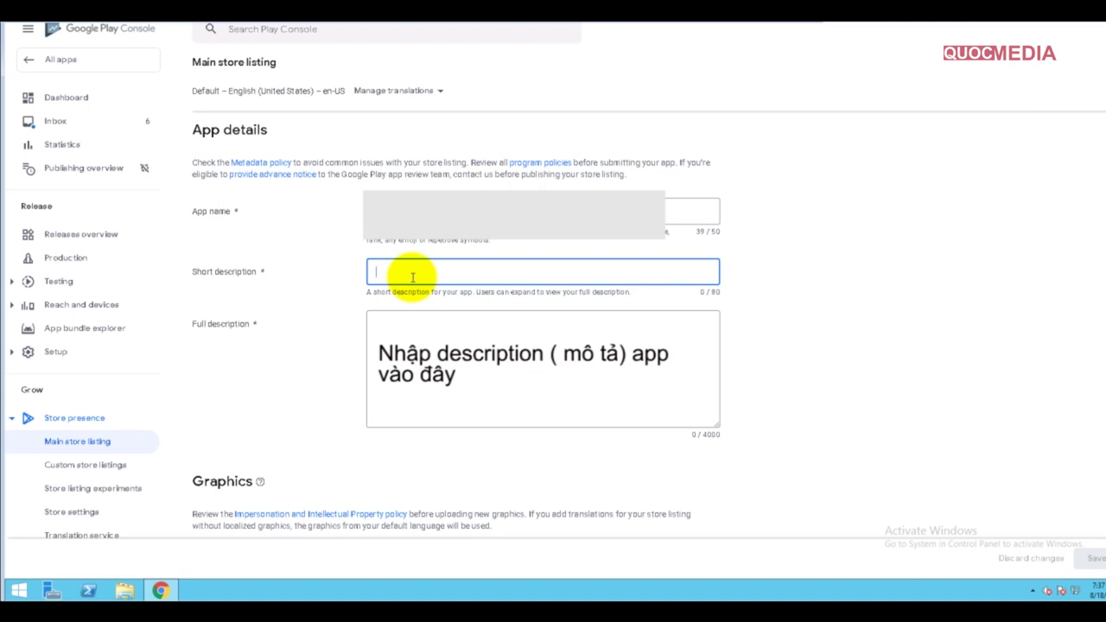
scroll(884, 375, down, 6)
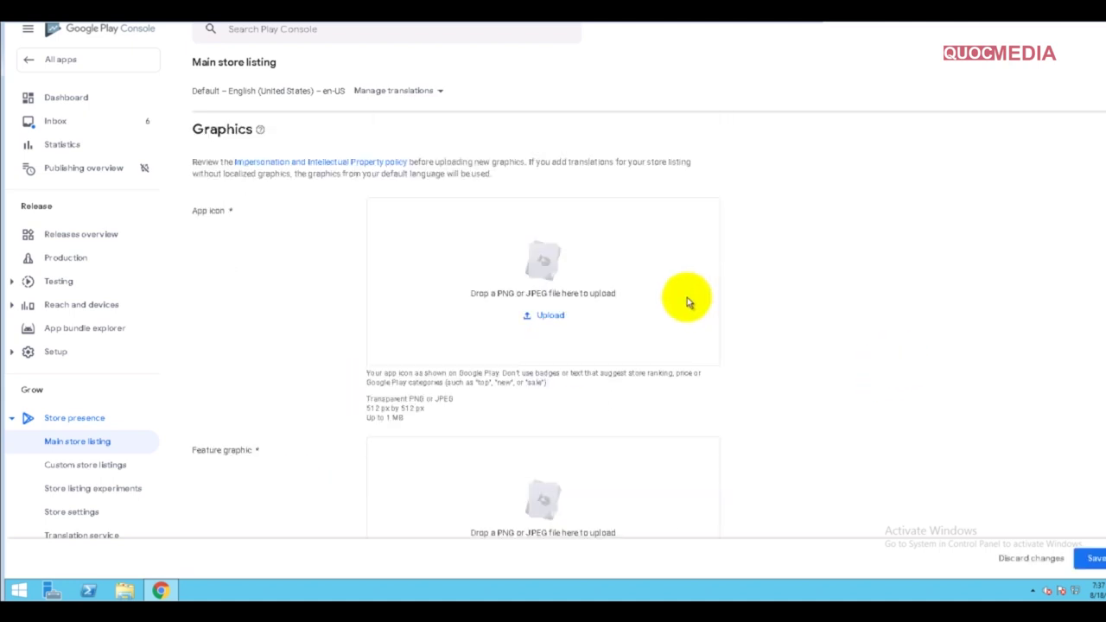
Upload the icon PNG as app icon and 'Features Graphic' as the feature graphic
click(542, 317)
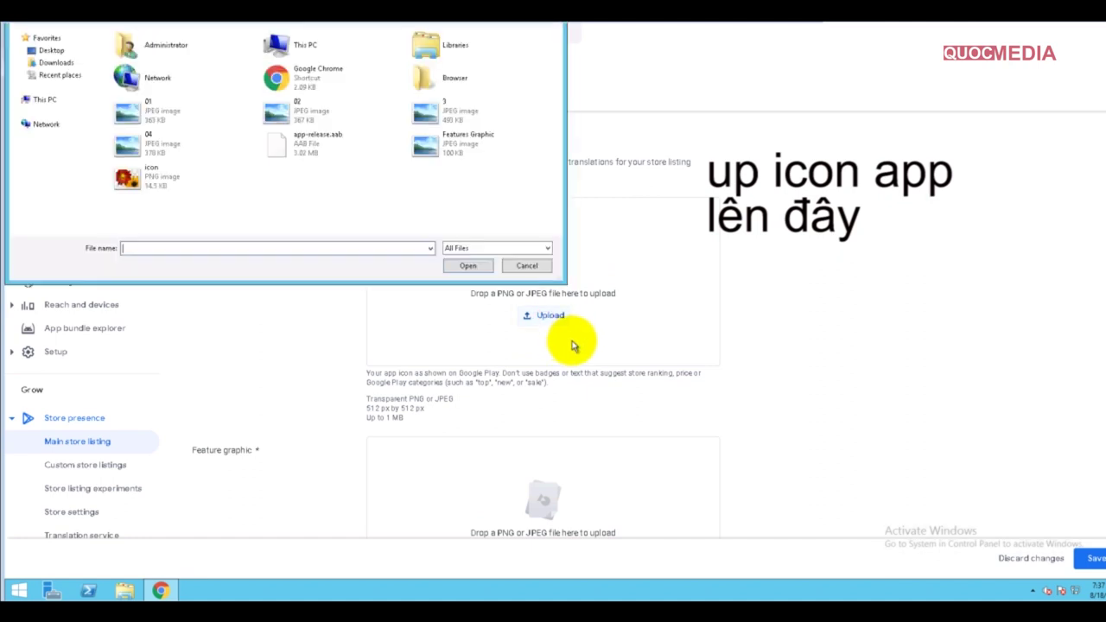
click(158, 172)
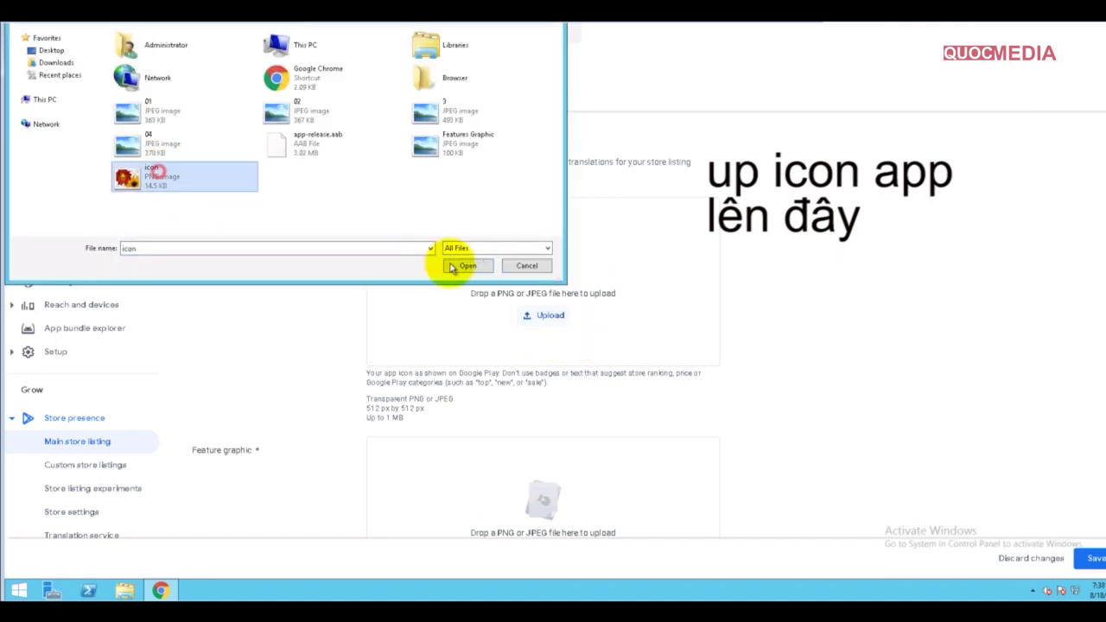
click(460, 265)
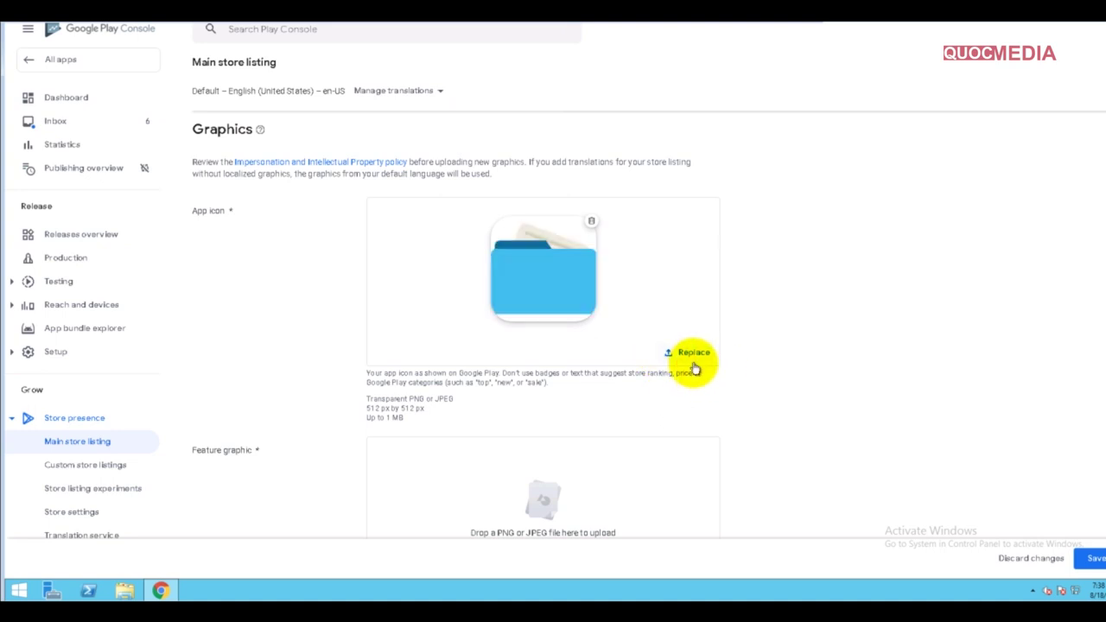
scroll(544, 356, down, 2)
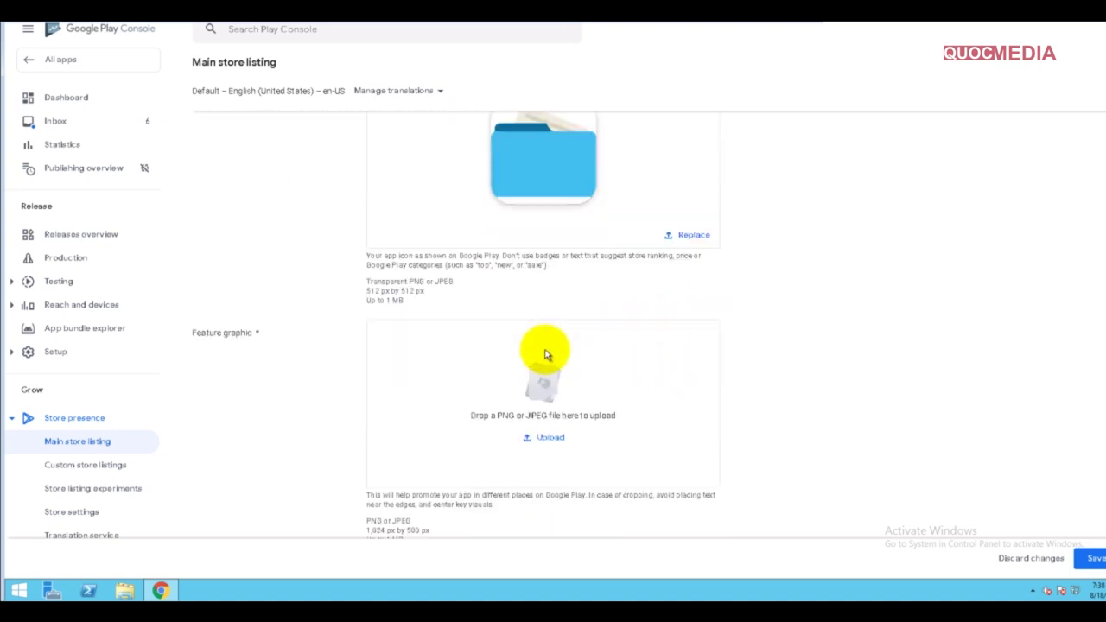
click(550, 442)
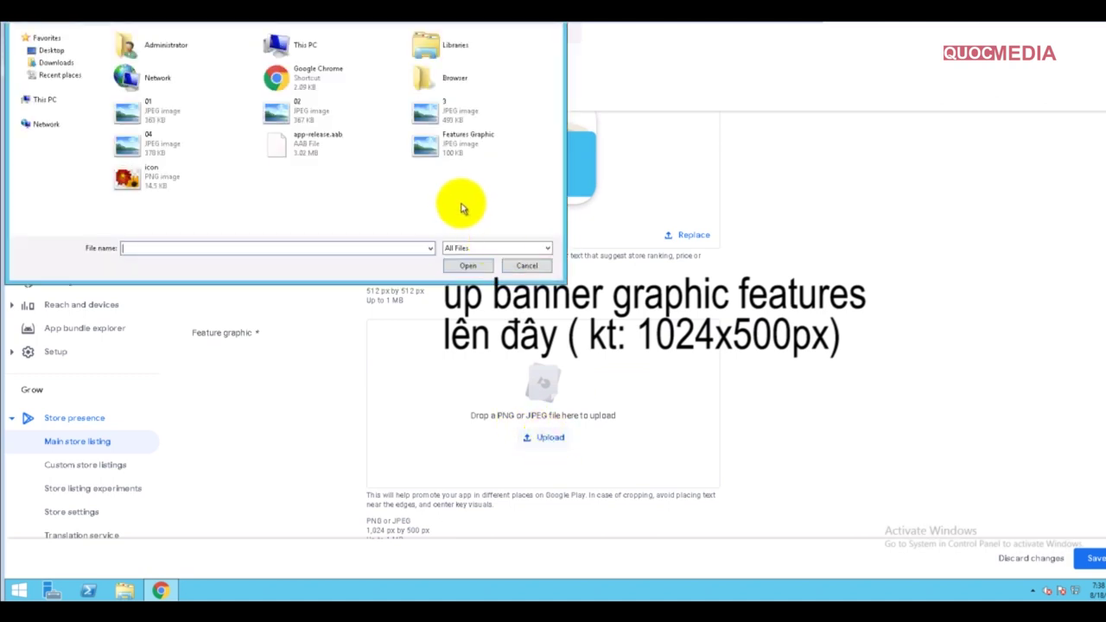
click(458, 144)
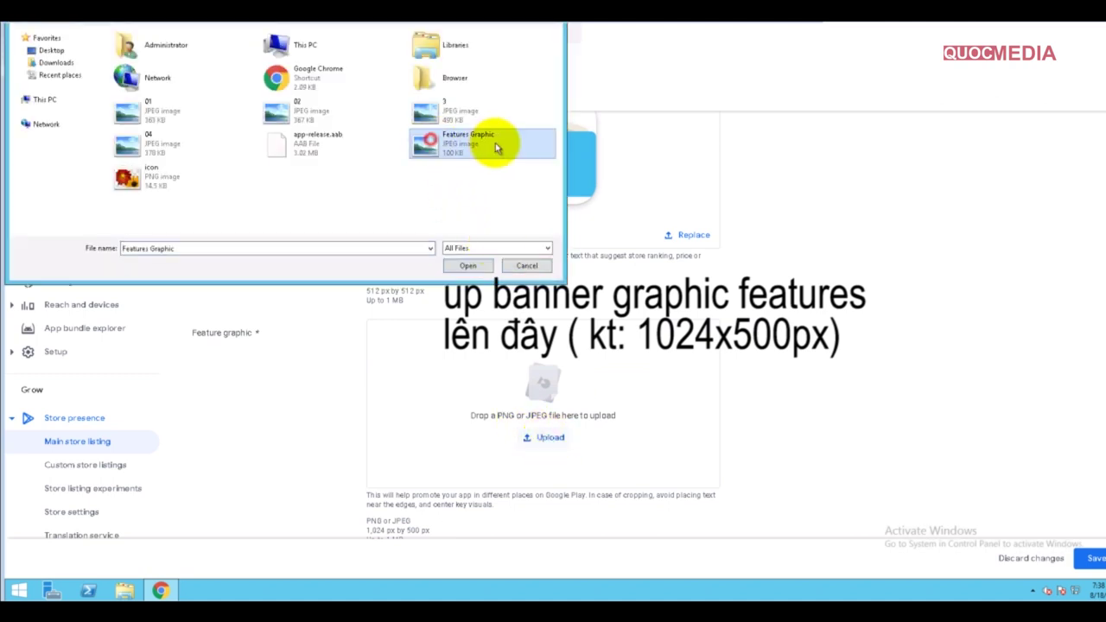
click(467, 265)
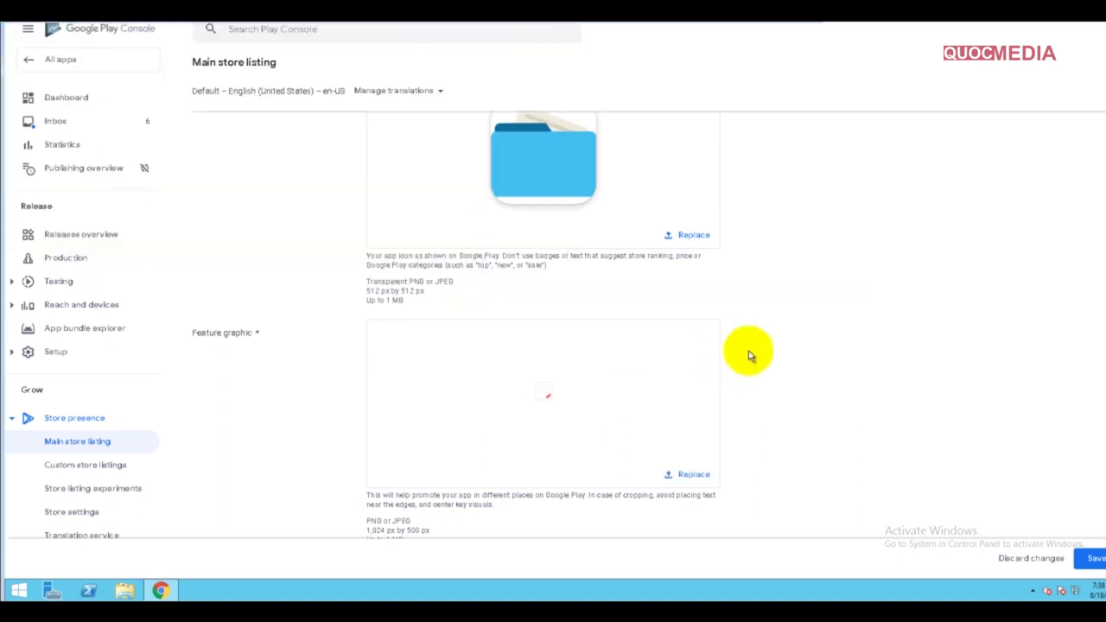
Upload screenshots 01, 02, 3 and 04 as the phone screenshots
scroll(749, 351, down, 1)
scroll(748, 351, down, 1)
scroll(749, 351, down, 1)
scroll(749, 351, down, 1)
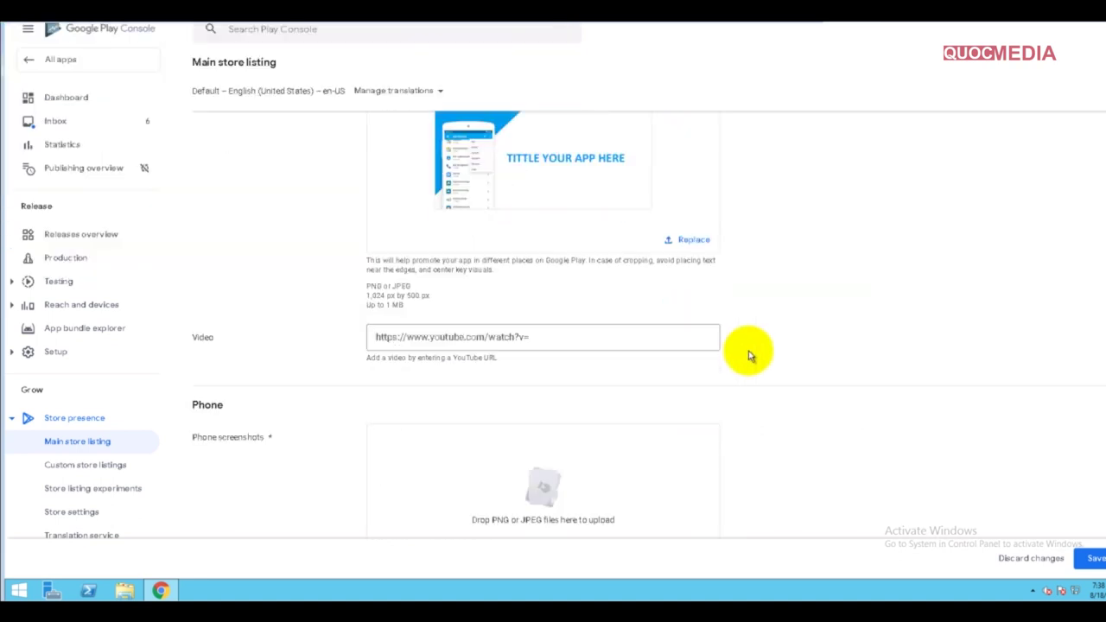
scroll(749, 351, down, 2)
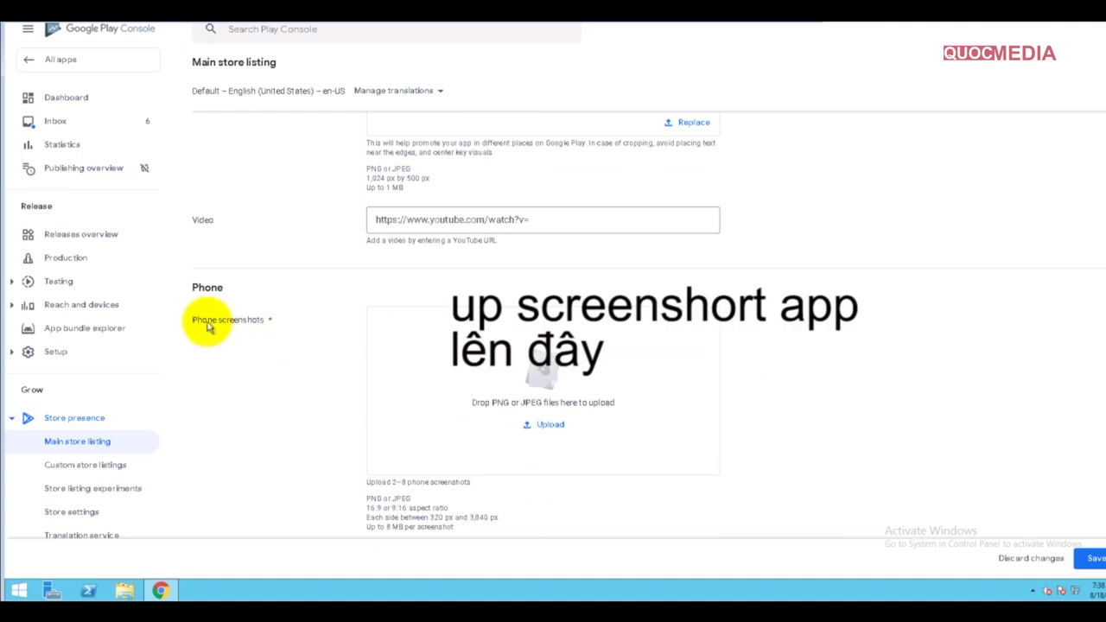
drag(193, 321, 265, 320)
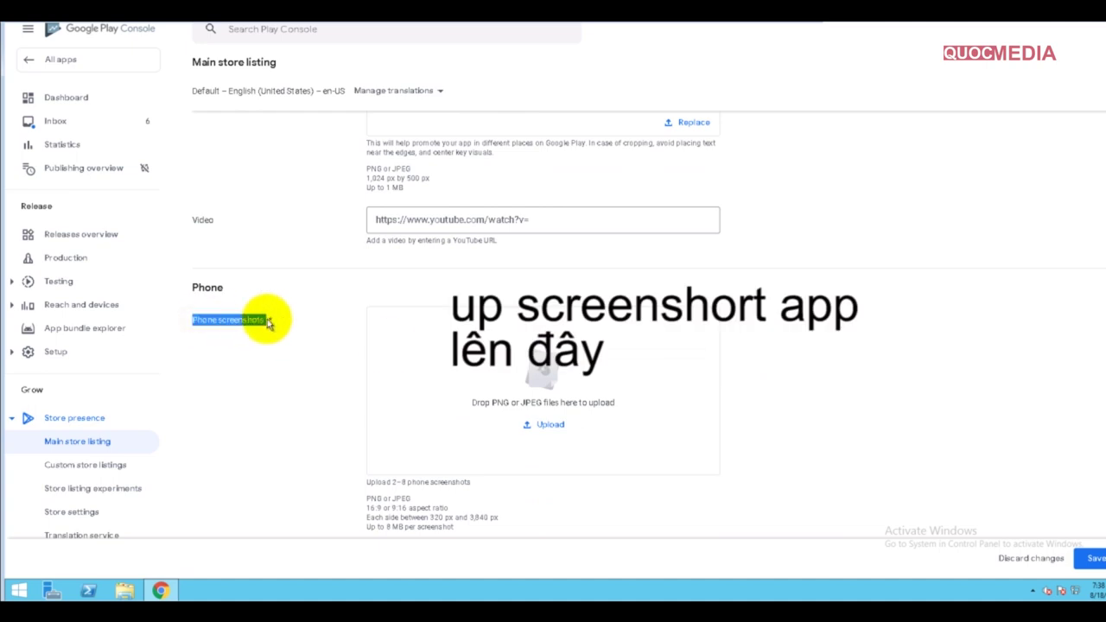
click(262, 337)
click(548, 429)
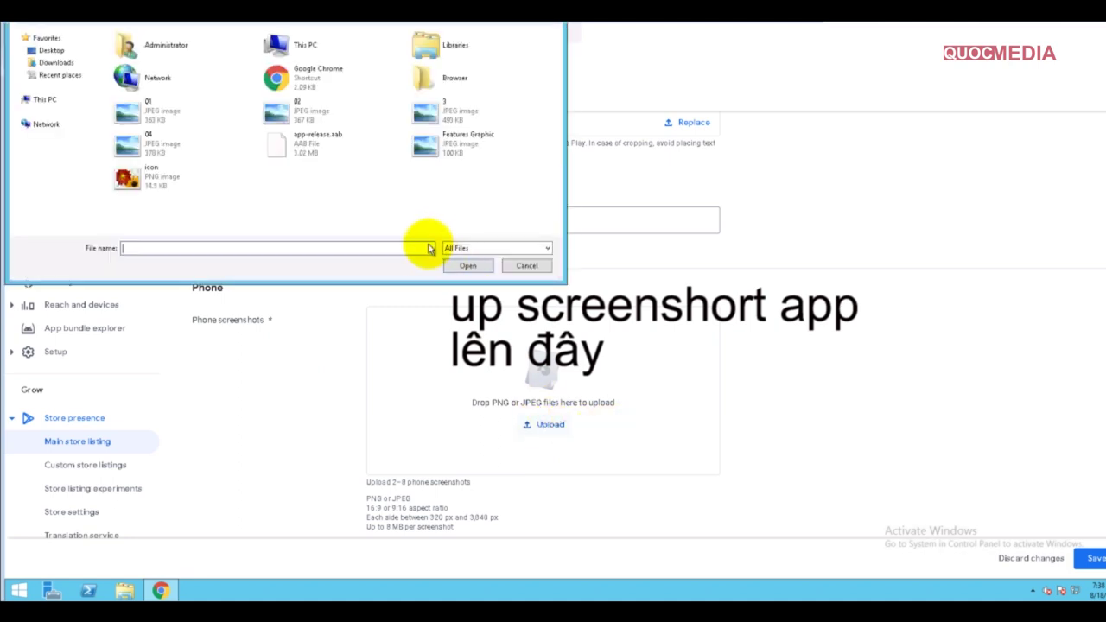
click(143, 119)
ctrl+click(294, 111)
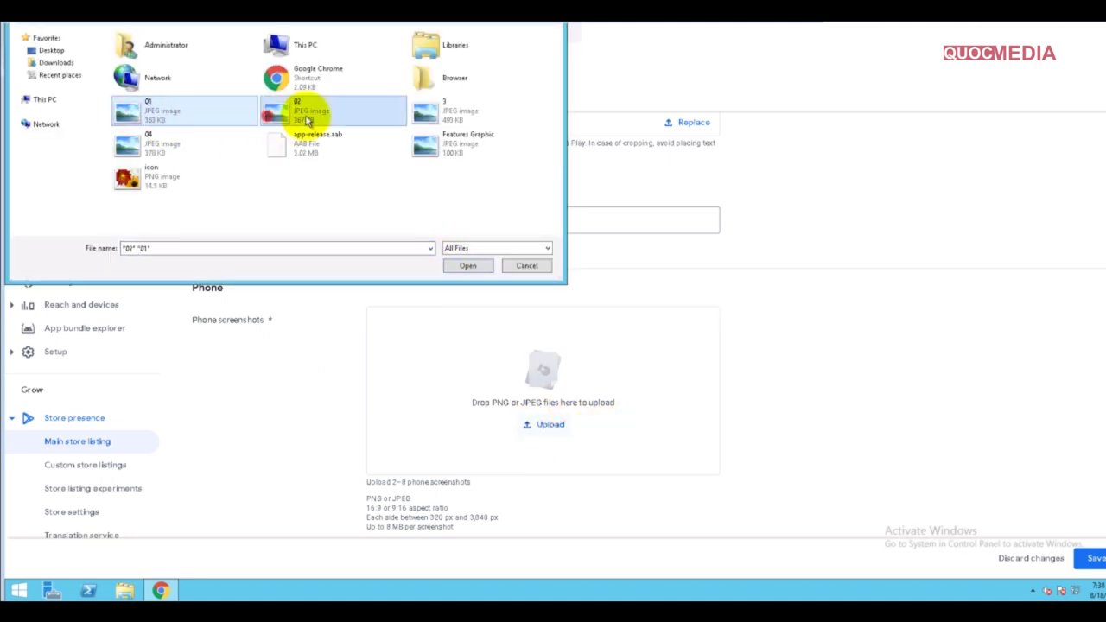
ctrl+click(430, 111)
ctrl+click(129, 146)
click(470, 266)
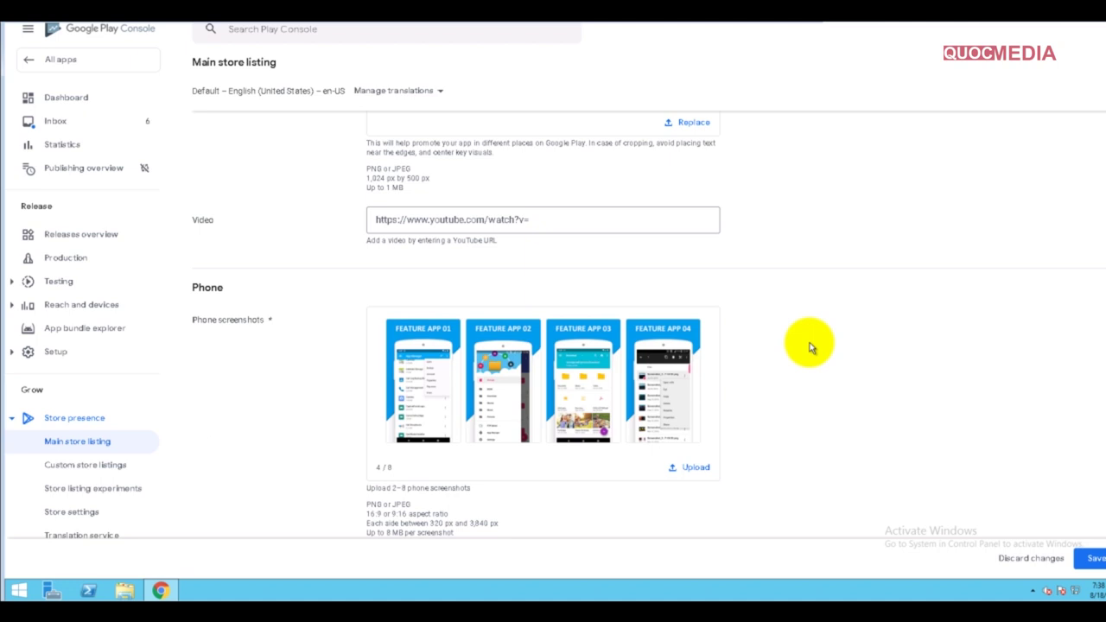
Save the main store listing changes
scroll(810, 348, down, 2)
scroll(810, 347, down, 2)
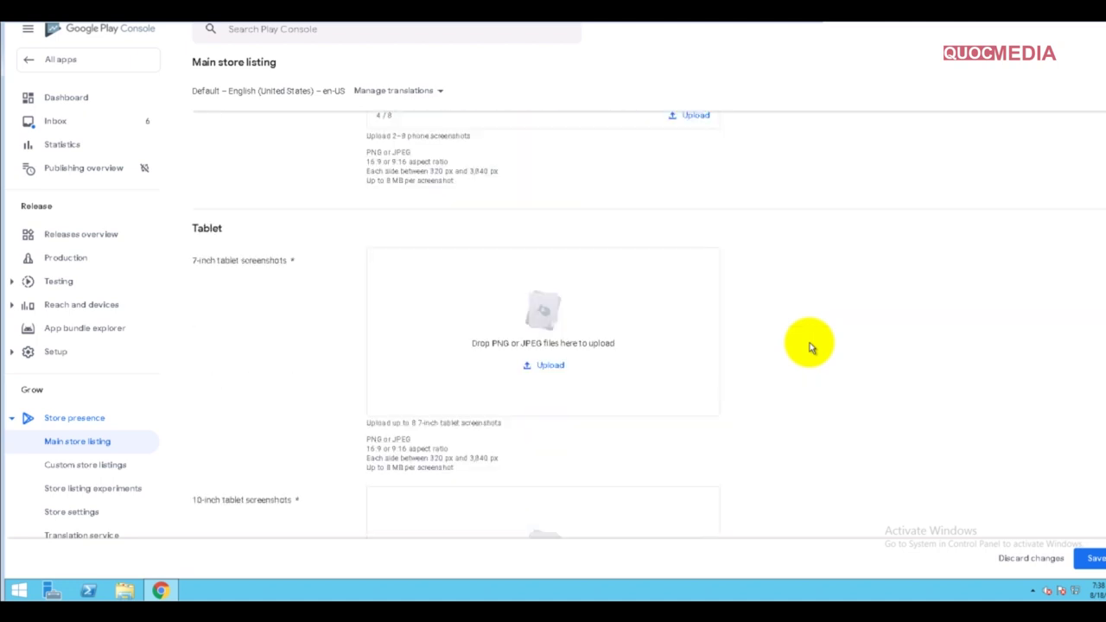
scroll(811, 347, down, 2)
scroll(811, 347, down, 1)
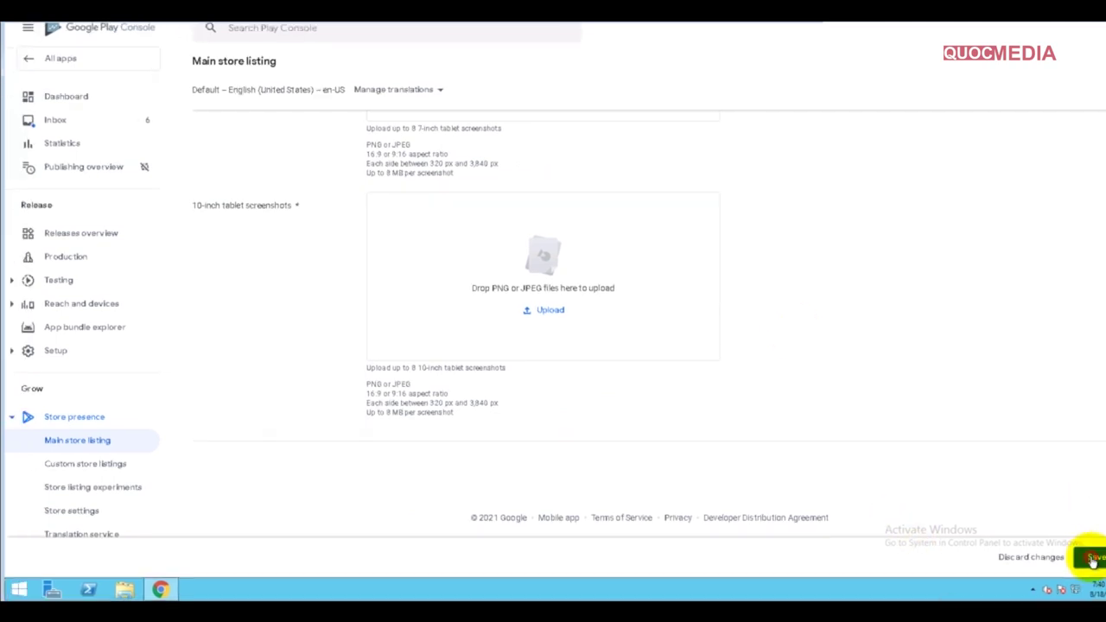
click(1093, 558)
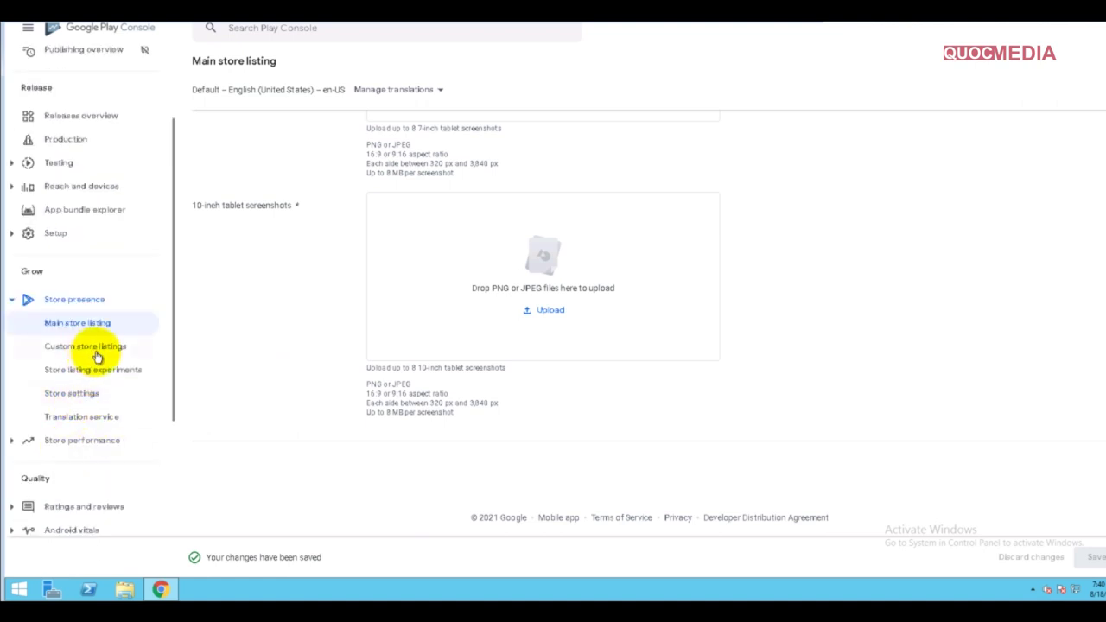
Set the app category to Tools in Store settings
click(62, 395)
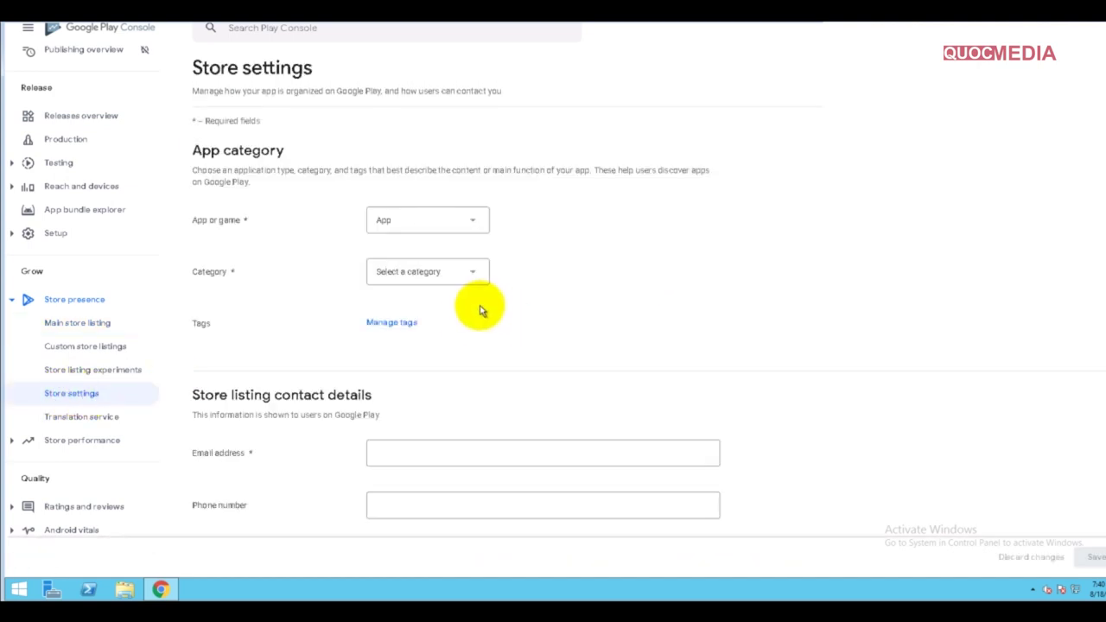
scroll(480, 285, down, 1)
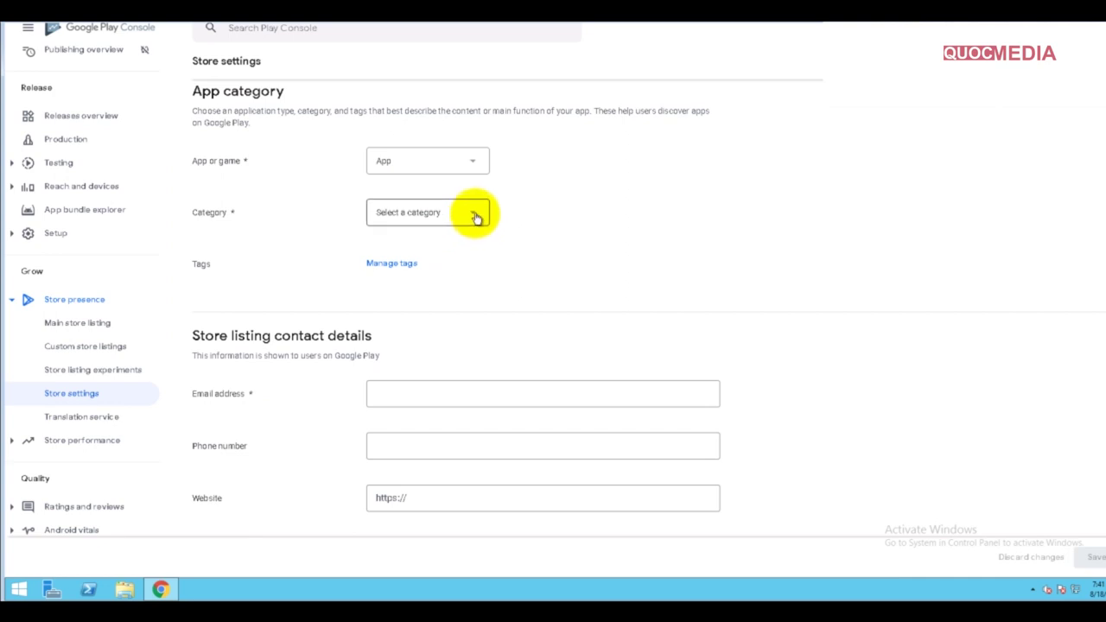
click(475, 214)
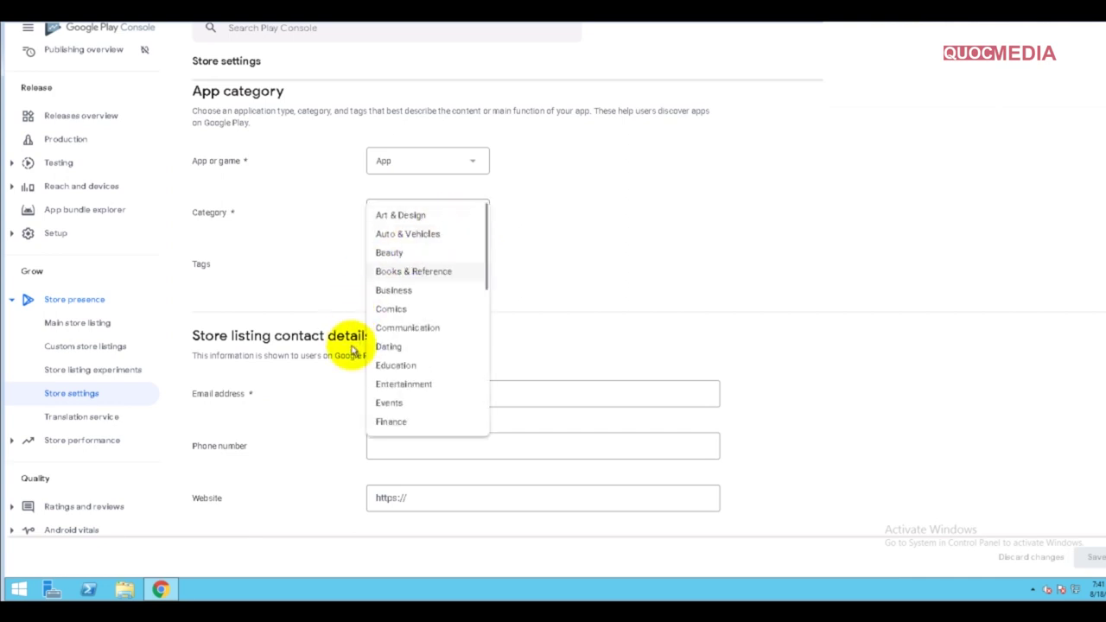
scroll(406, 359, down, 1)
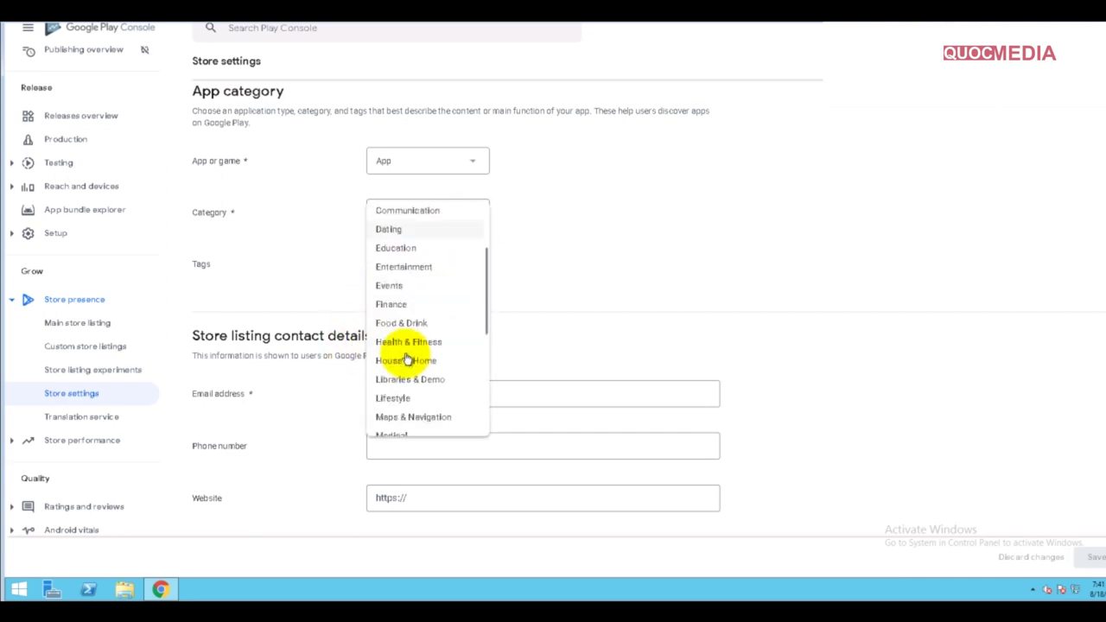
scroll(403, 375, down, 2)
scroll(440, 393, down, 2)
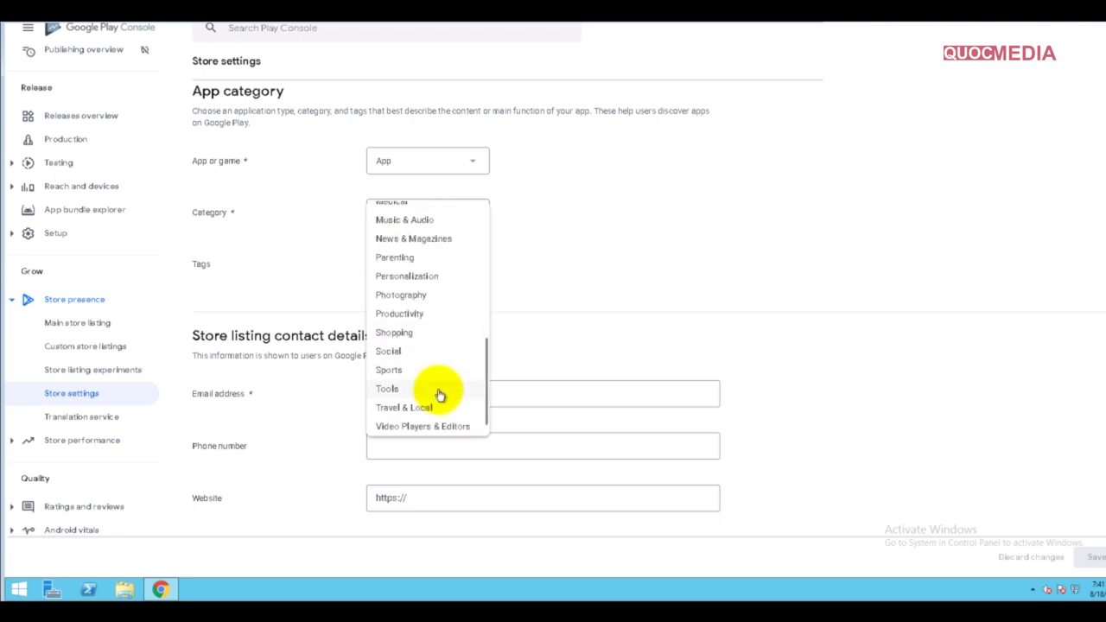
click(389, 366)
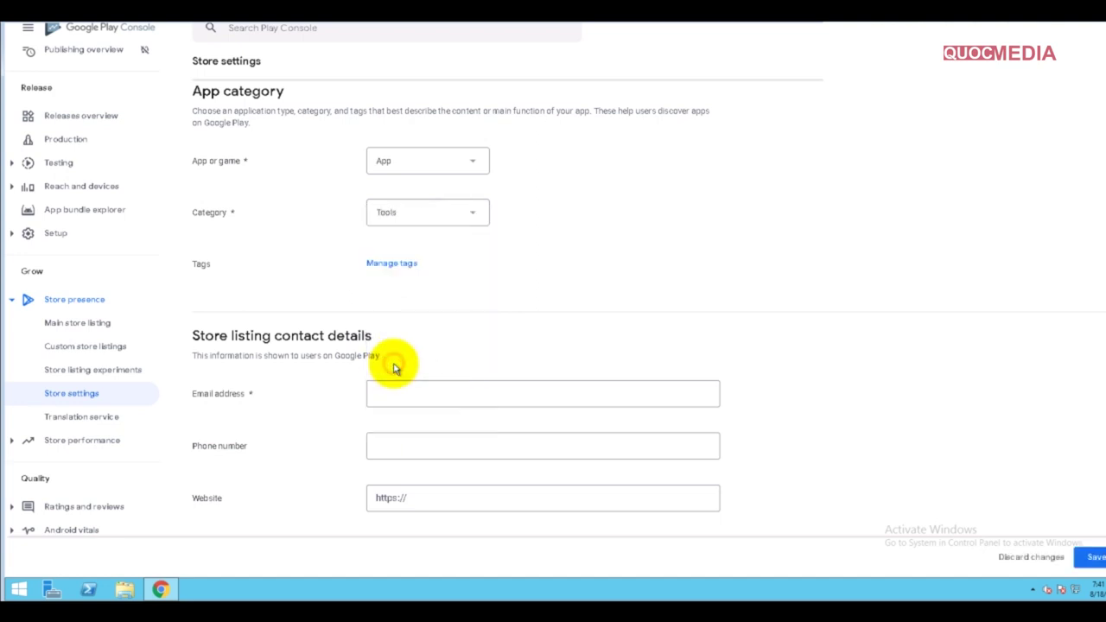
Add the Barcode scanner tag and save the store settings with the contact e-mail
click(400, 273)
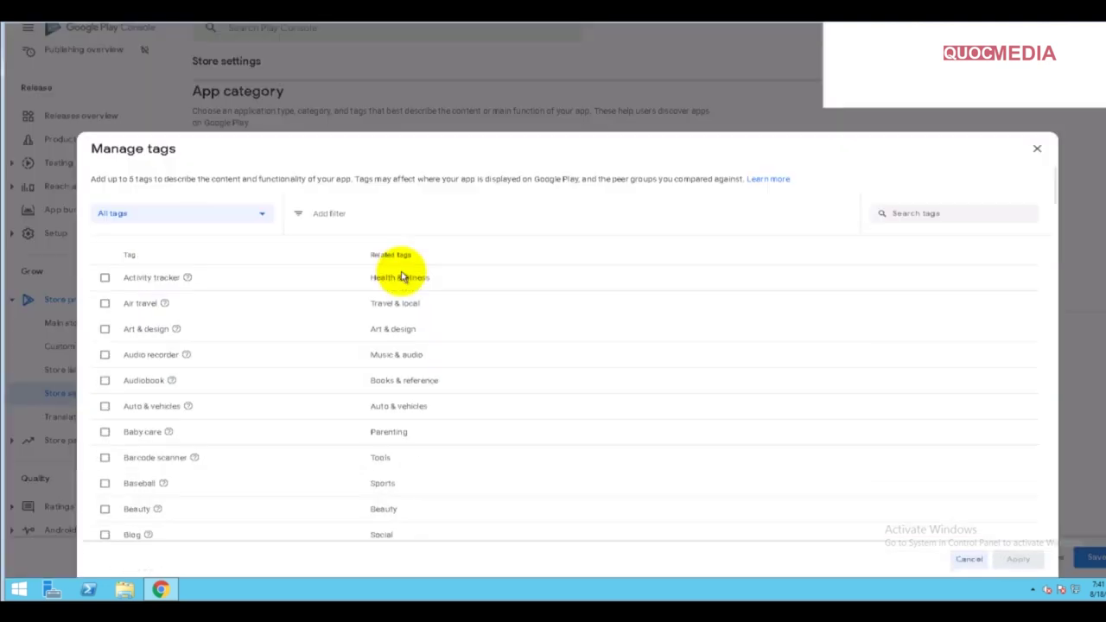
click(173, 438)
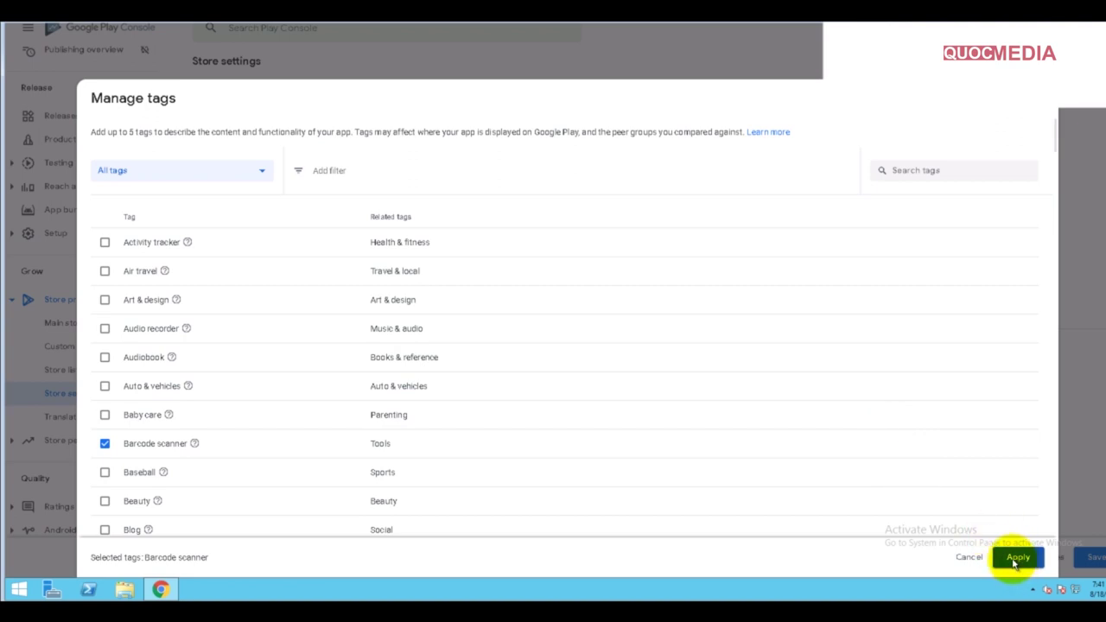
click(1017, 558)
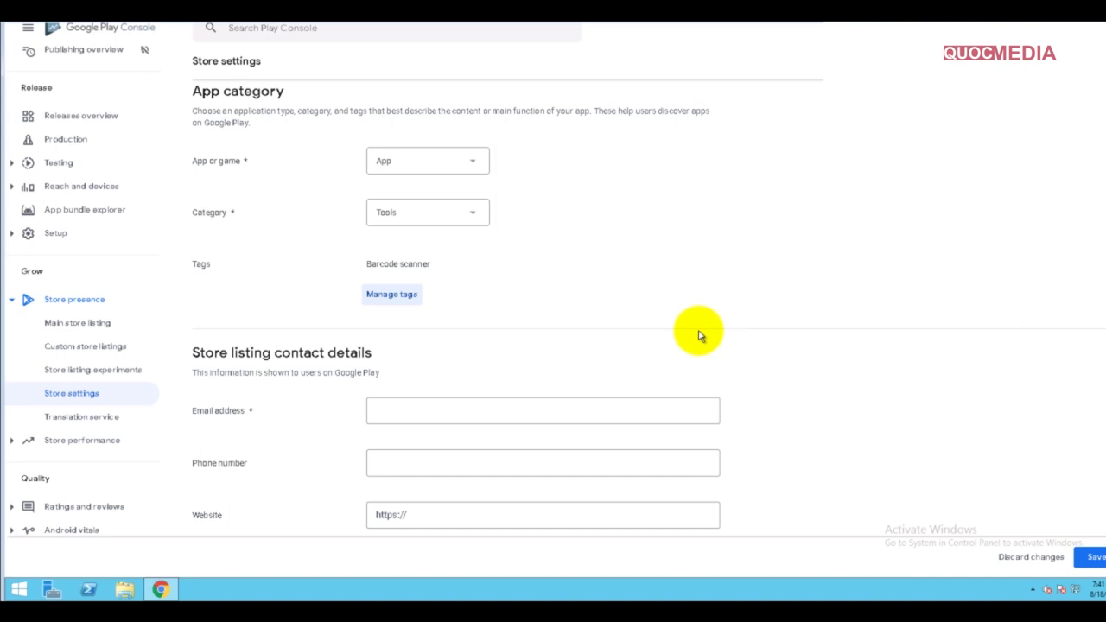
scroll(700, 333, down, 2)
scroll(700, 333, down, 2)
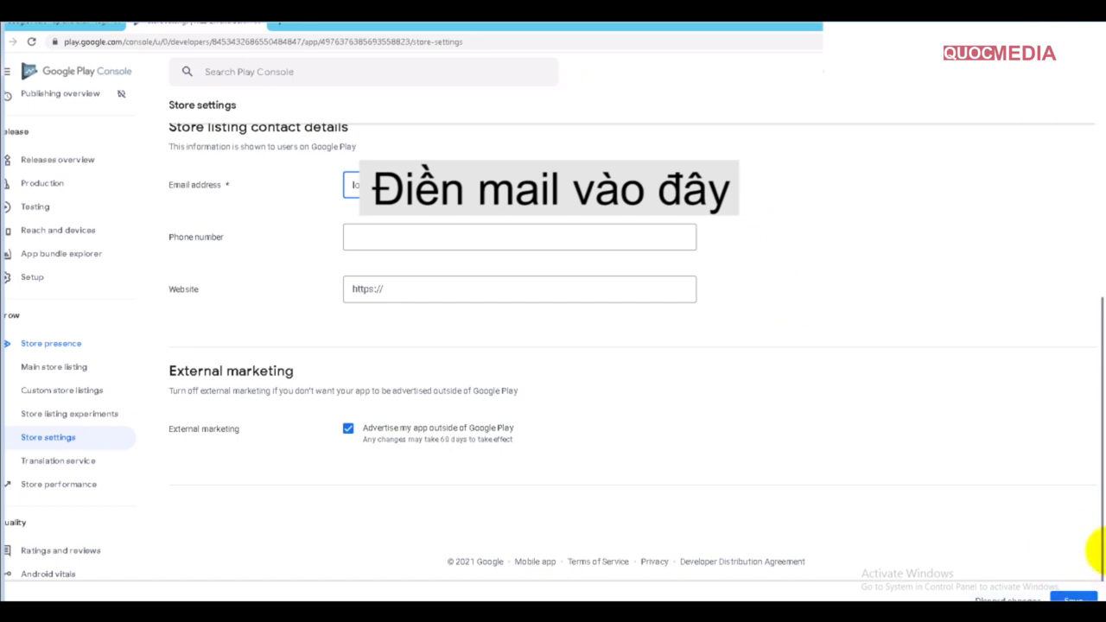
click(1073, 575)
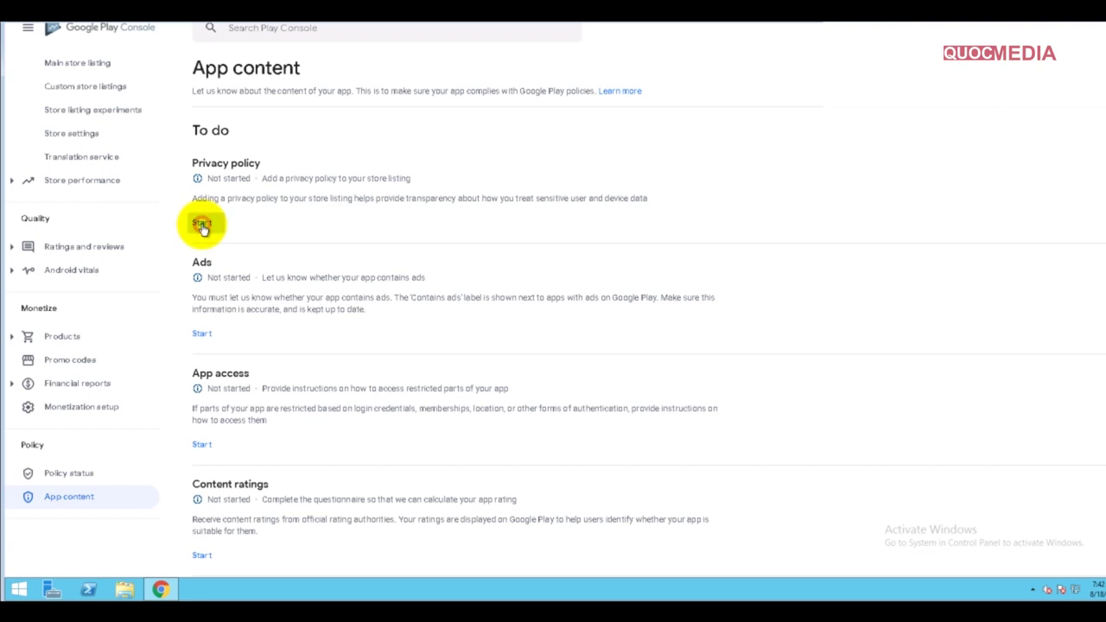
Save the app's privacy policy link under App content
click(201, 224)
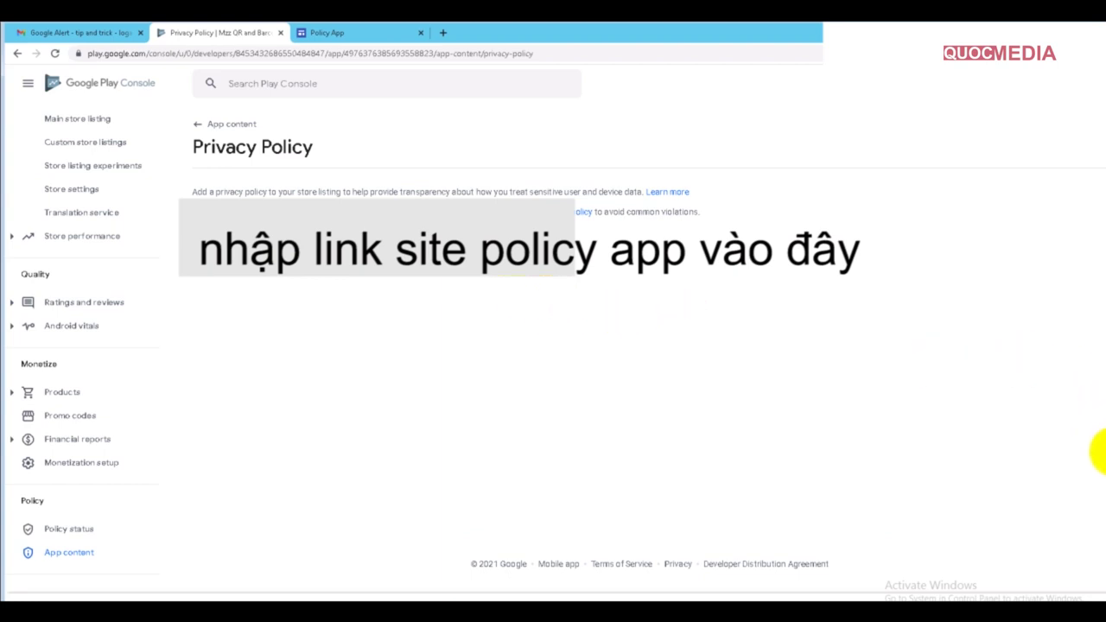
click(1094, 584)
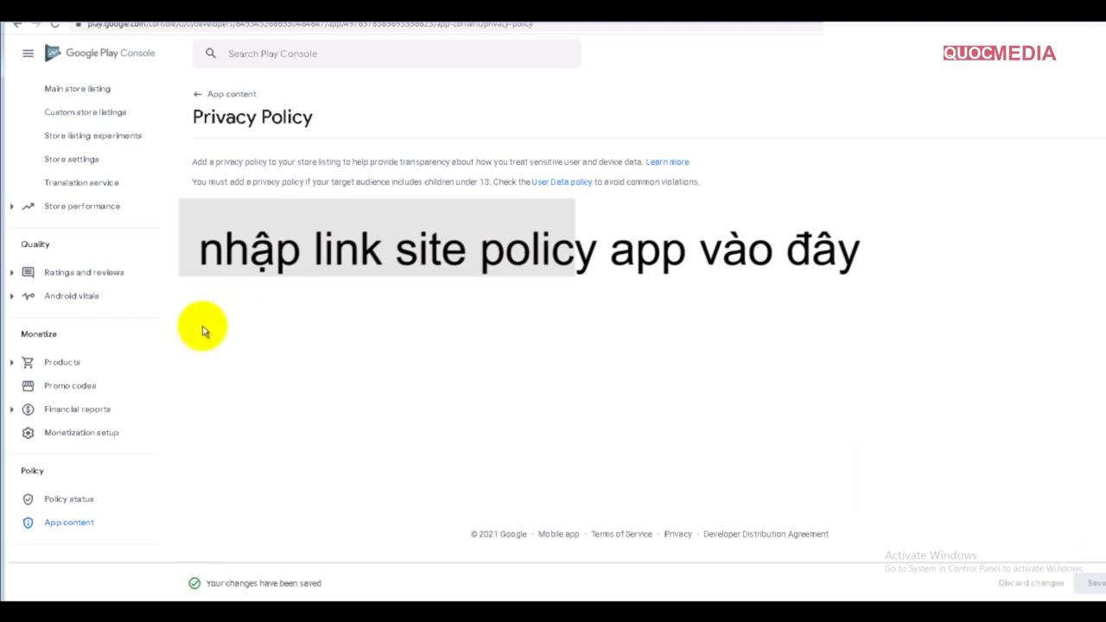
click(77, 527)
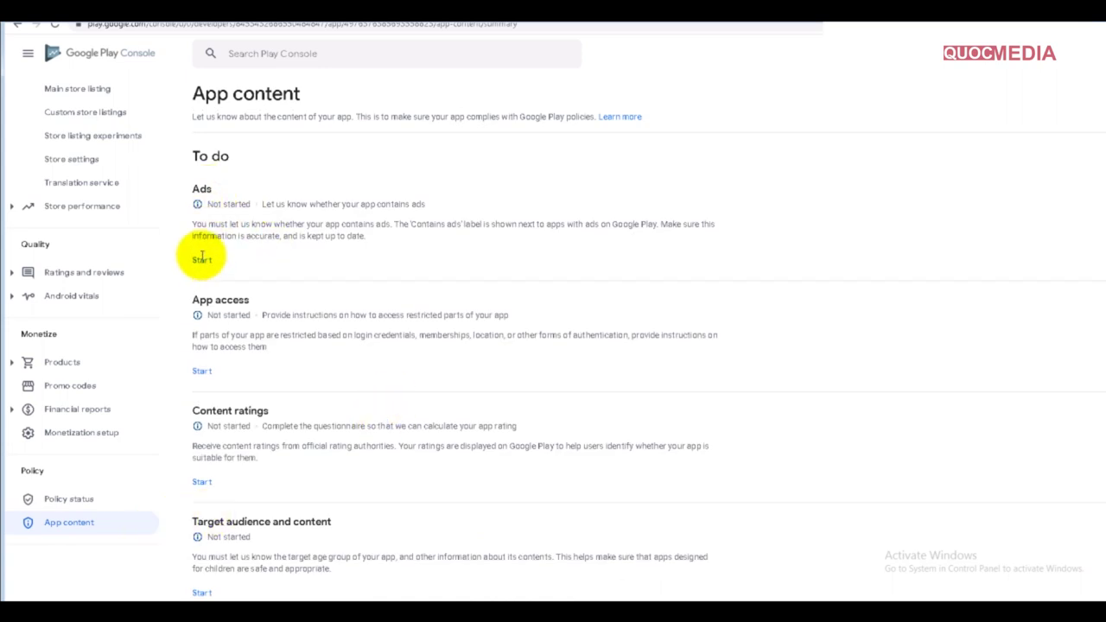
Declare that the app contains no ads
click(202, 261)
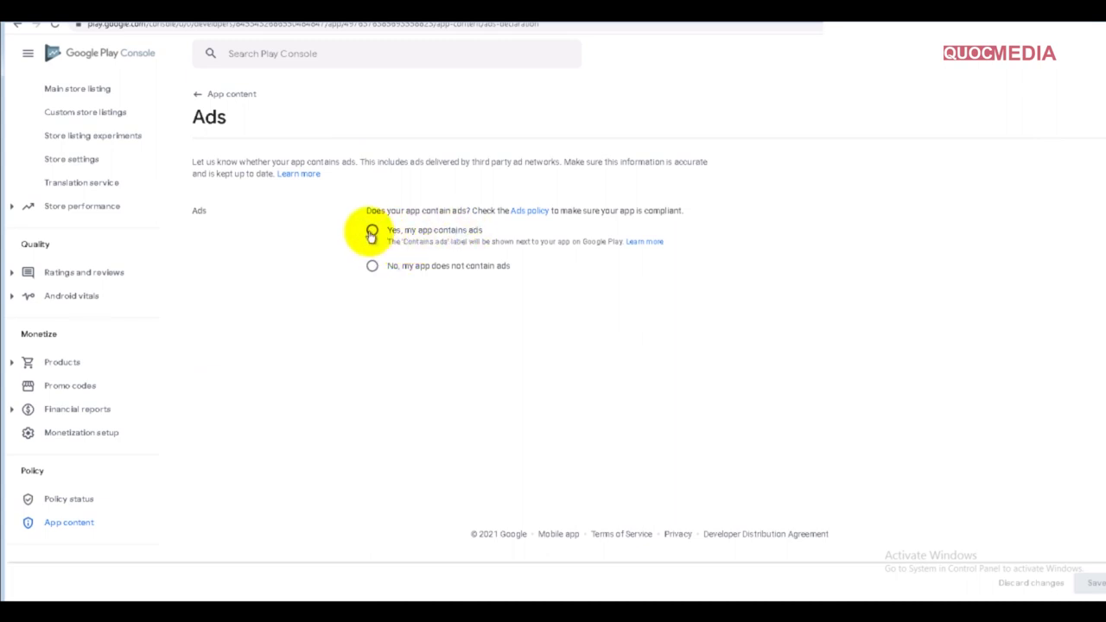
click(372, 268)
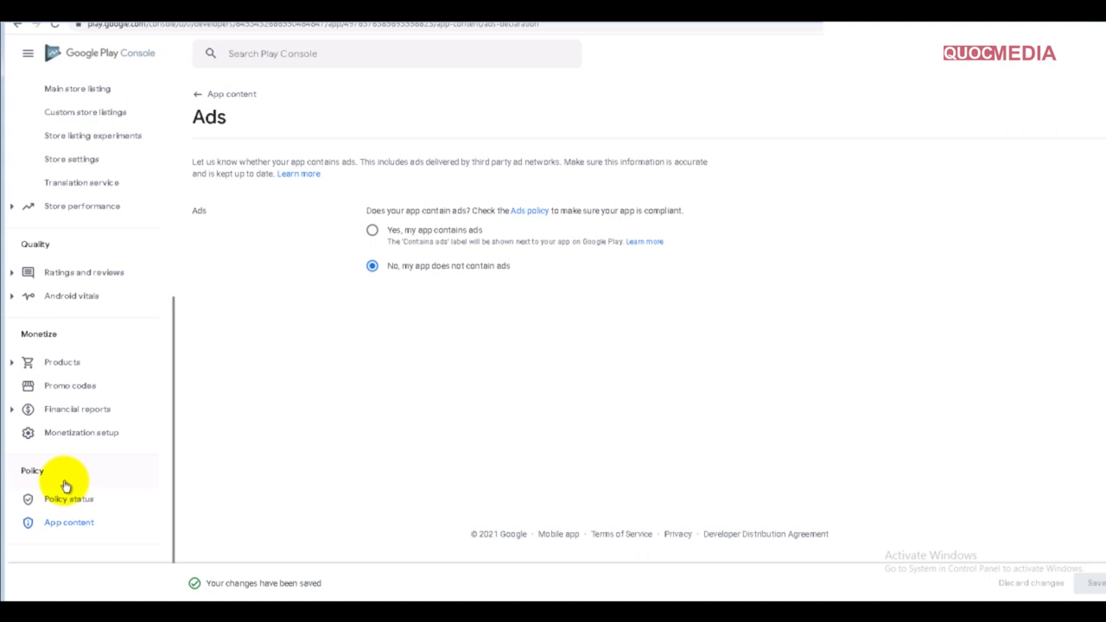
click(63, 525)
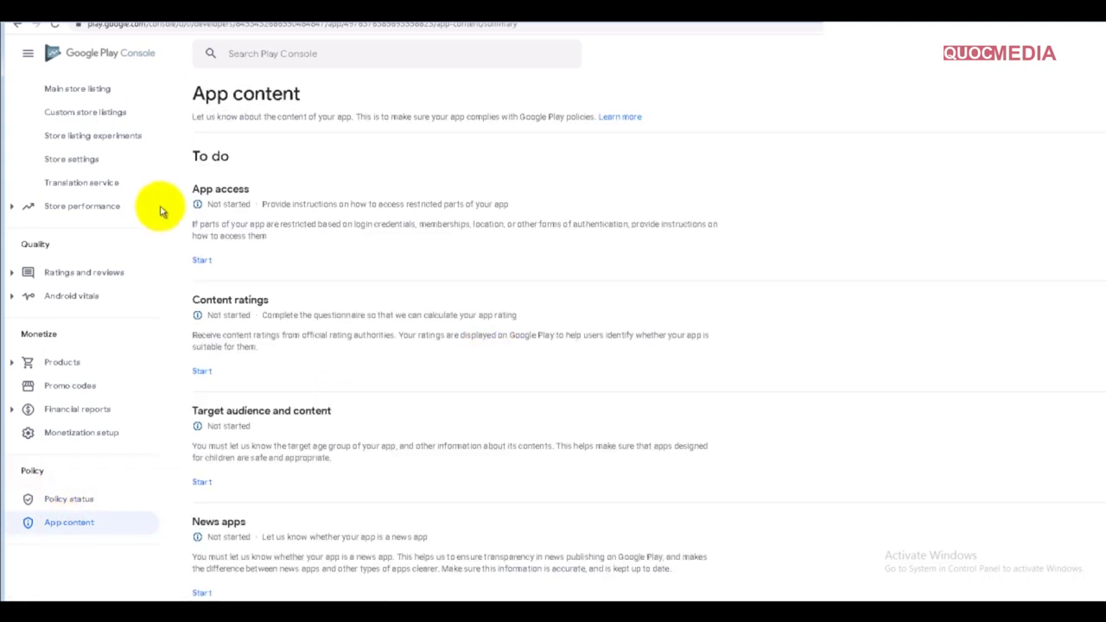
Save App access as 'All functionality is available without special access'
click(202, 260)
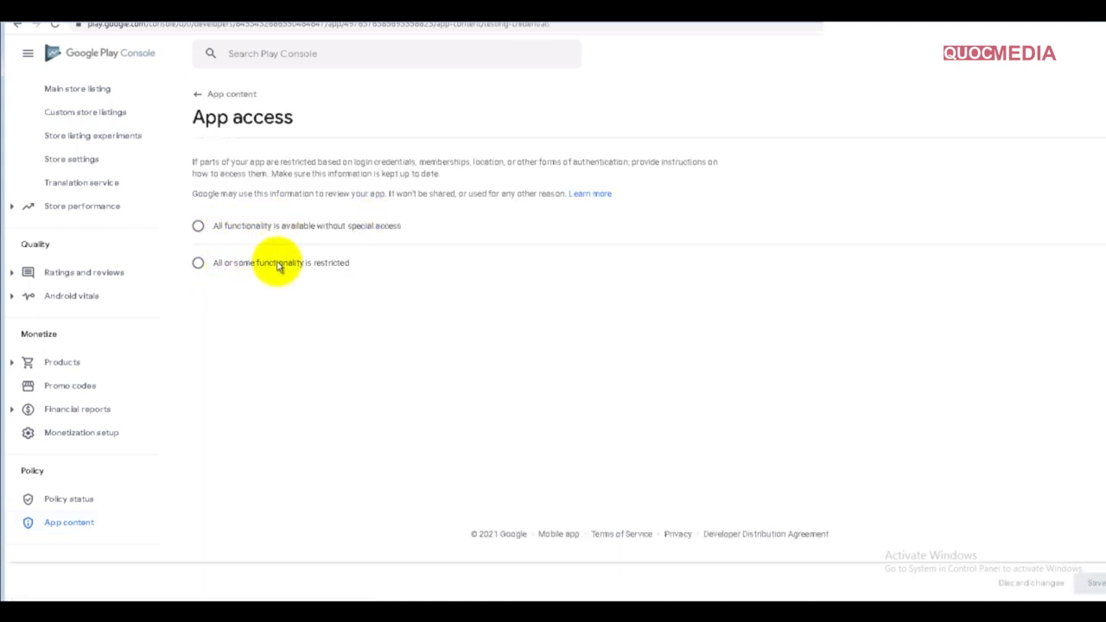
click(198, 226)
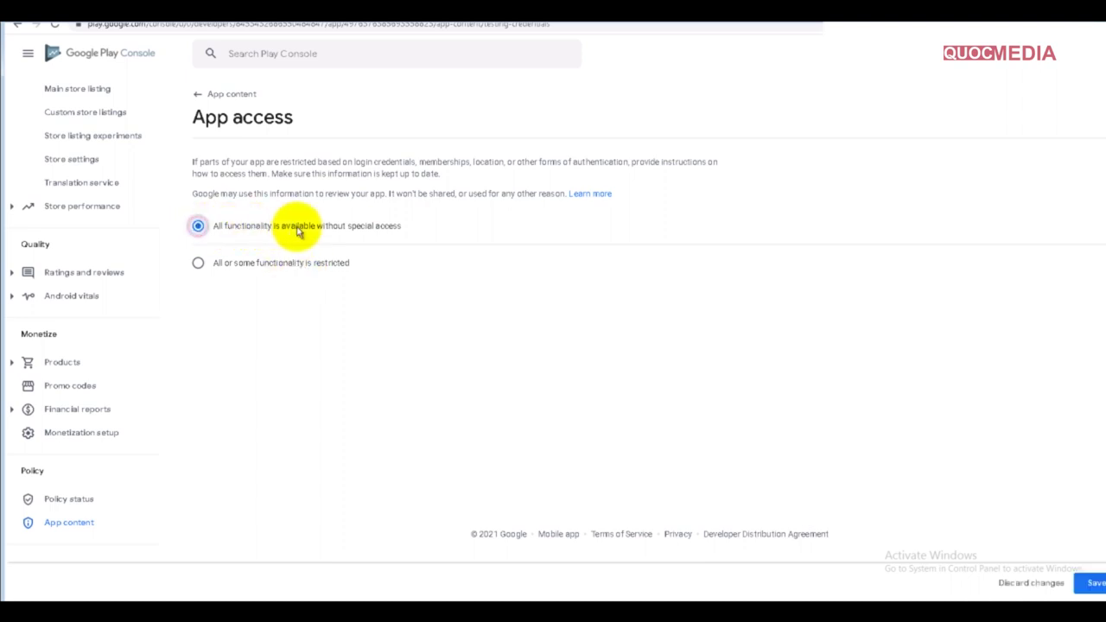
click(1094, 585)
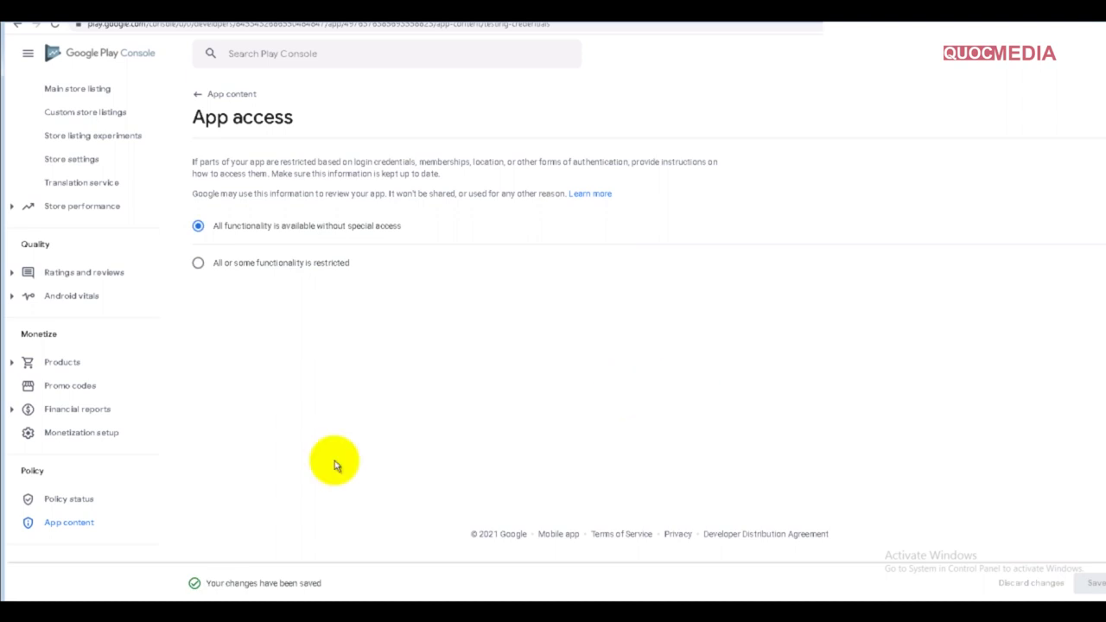
click(55, 526)
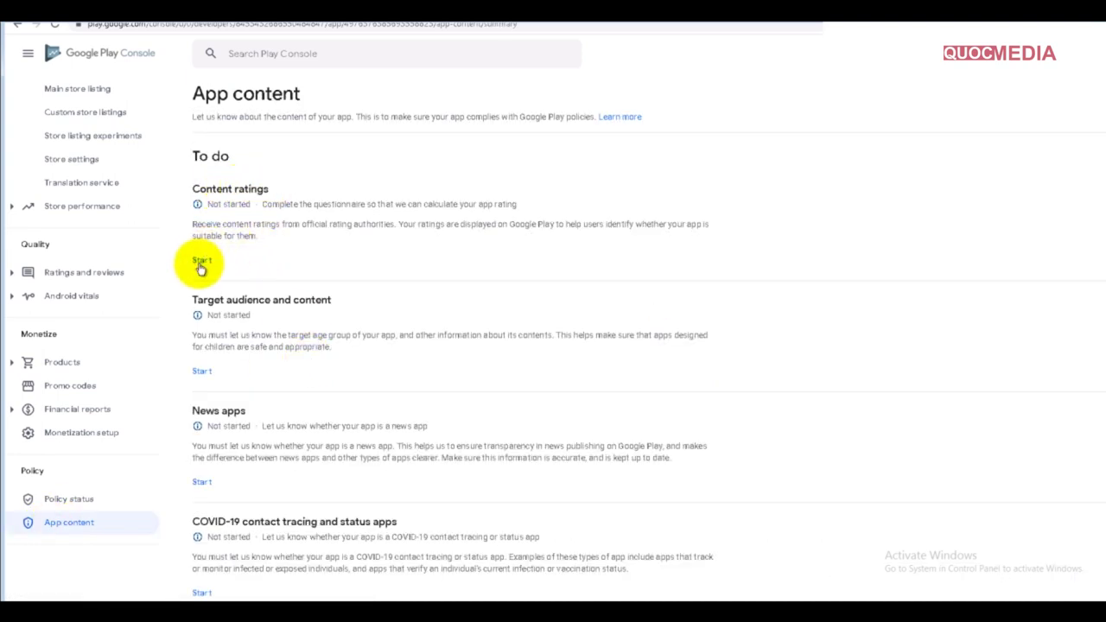
Start the Content ratings questionnaire and choose the 'Utility, Productivity, Communication, or Other' category
click(200, 262)
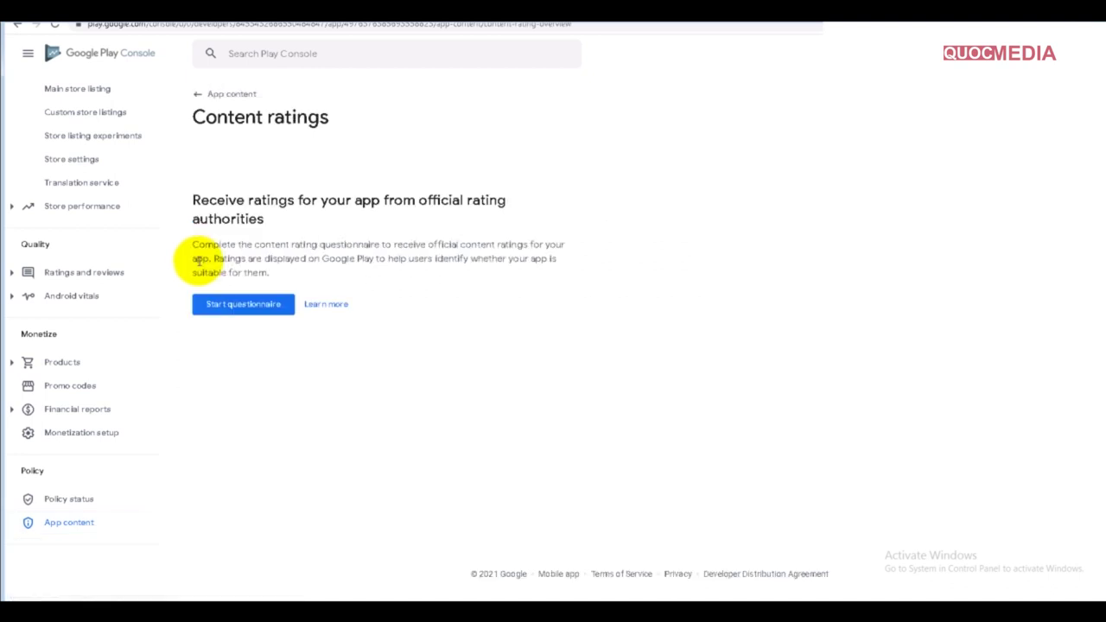
click(248, 312)
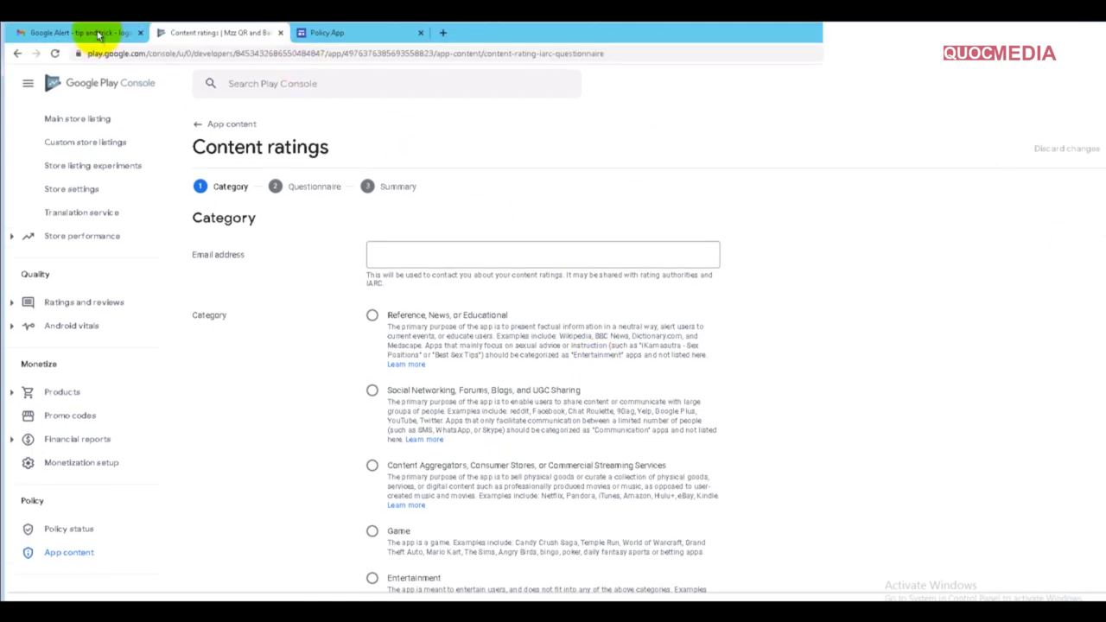
click(475, 255)
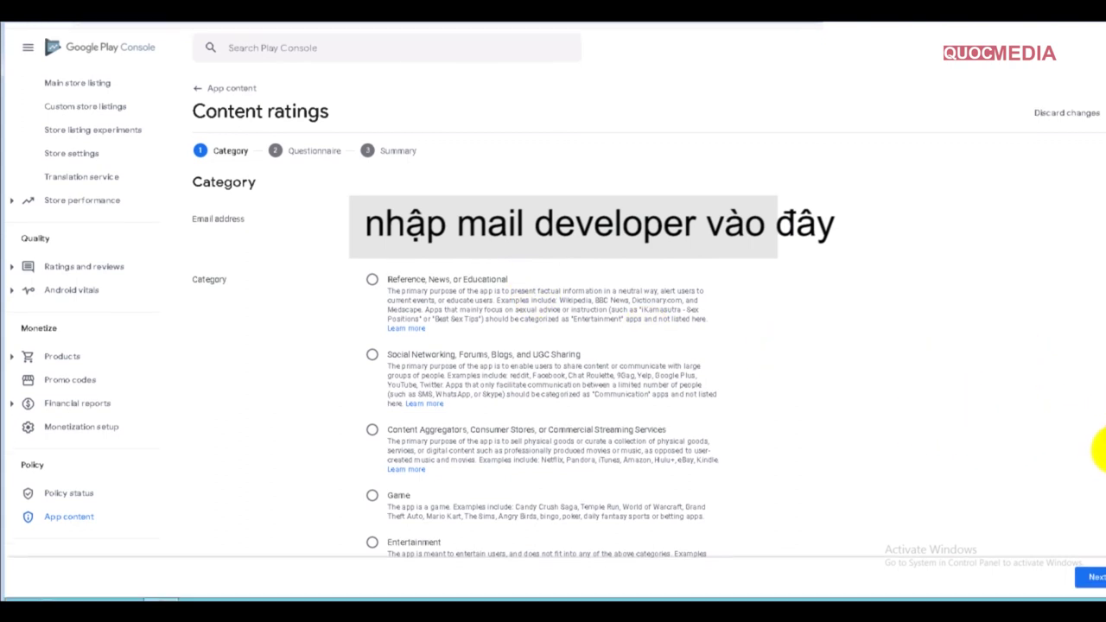
scroll(1028, 465, down, 2)
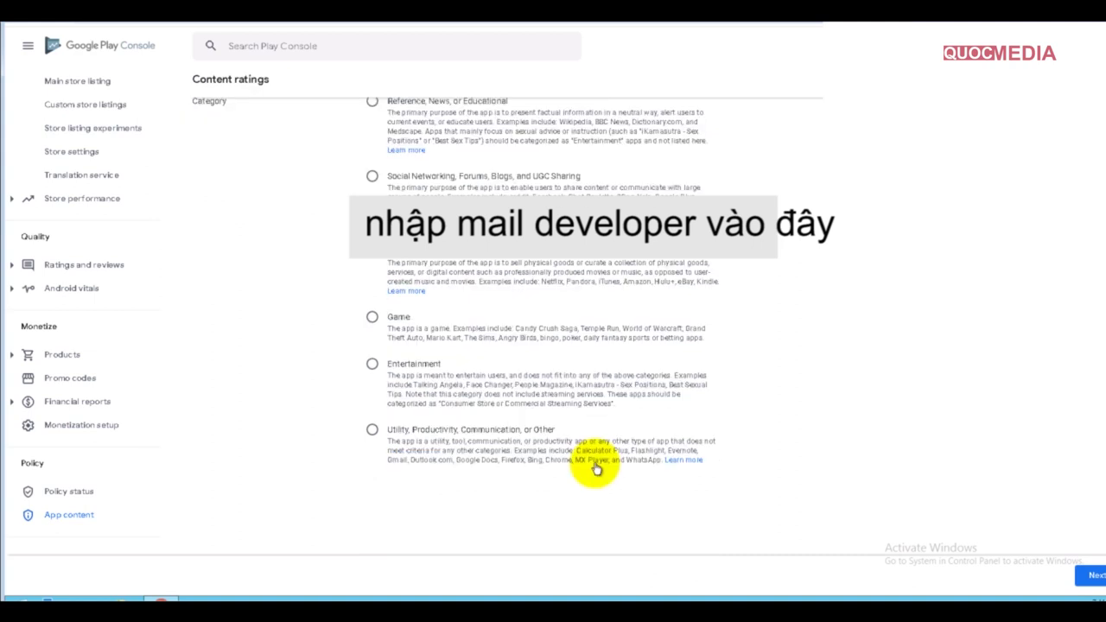
click(371, 431)
Answer No to the violence, sexuality, offensive language, controlled substance and age-restricted questions
click(1096, 576)
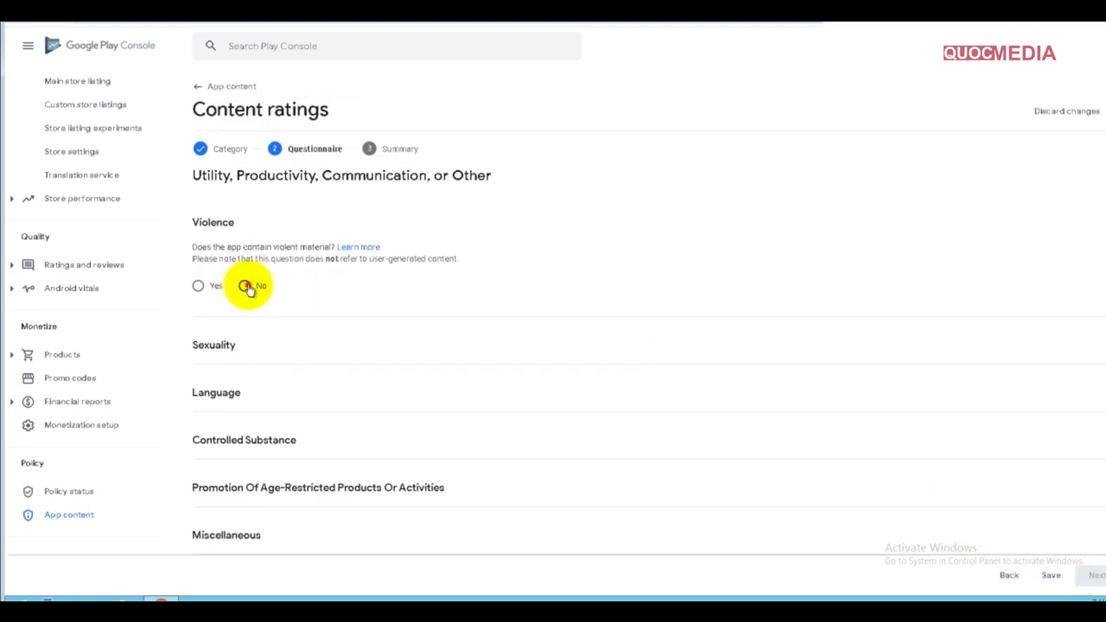
click(246, 286)
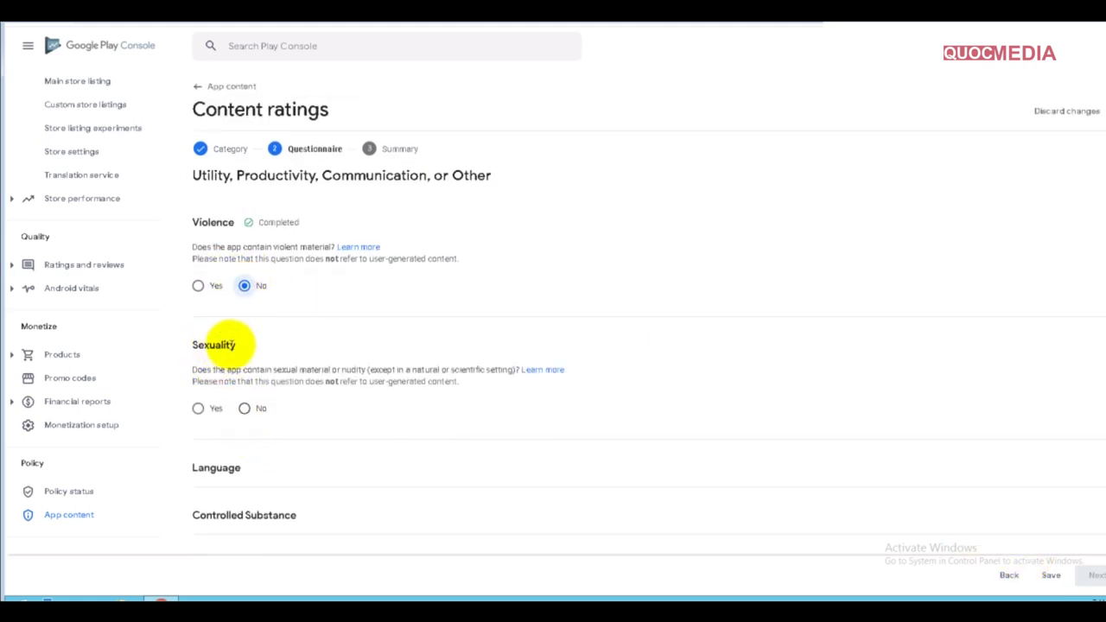
click(245, 408)
scroll(255, 419, down, 2)
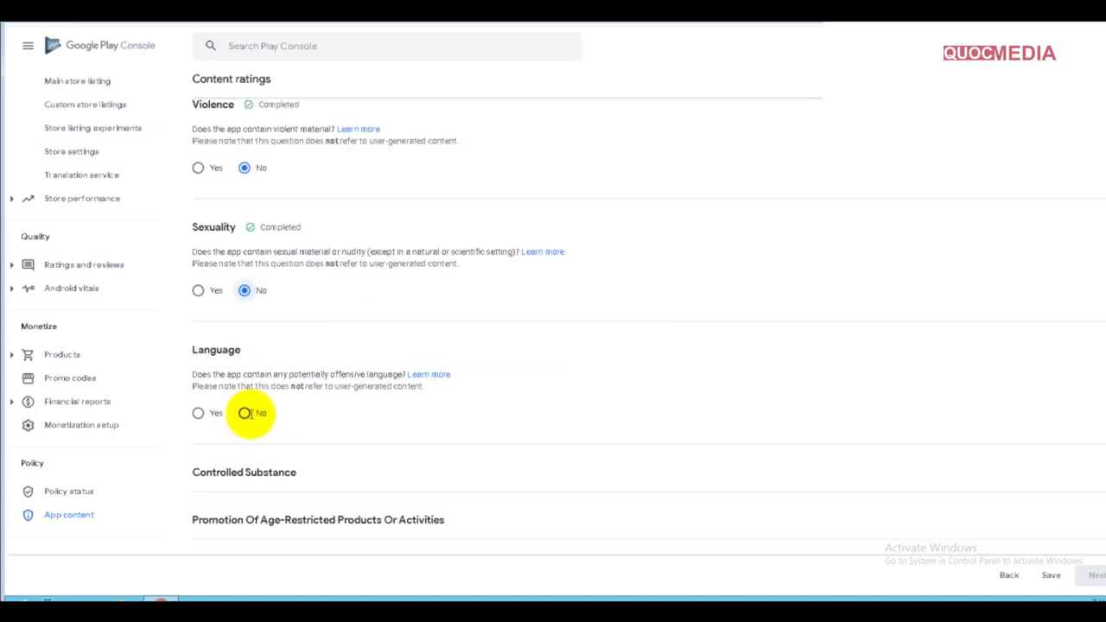
scroll(246, 389, down, 1)
click(245, 354)
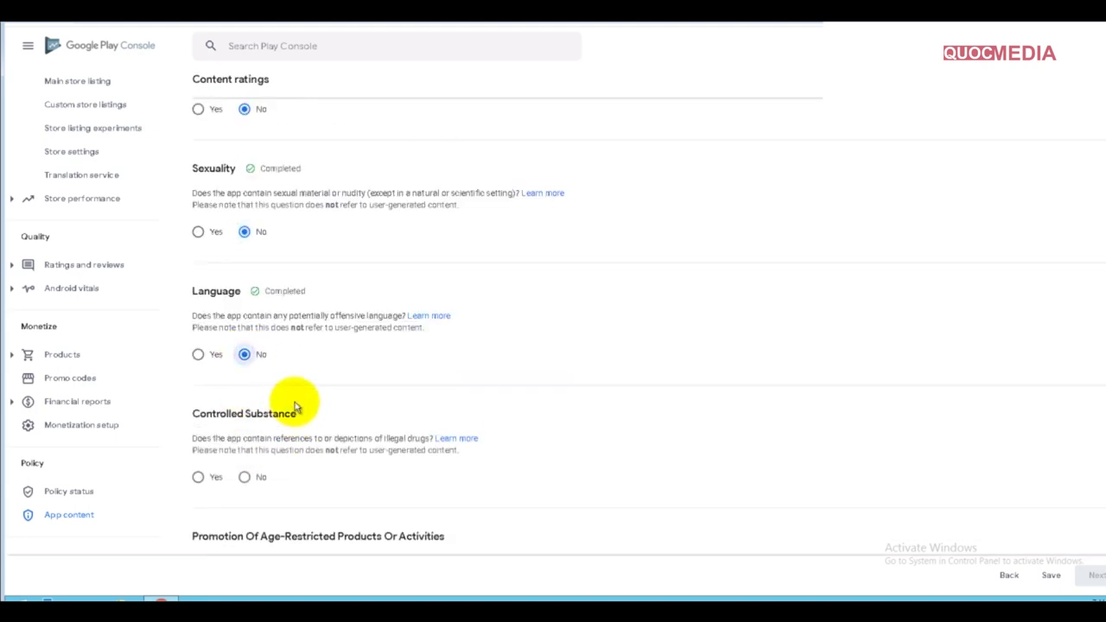
scroll(259, 380, down, 2)
click(244, 359)
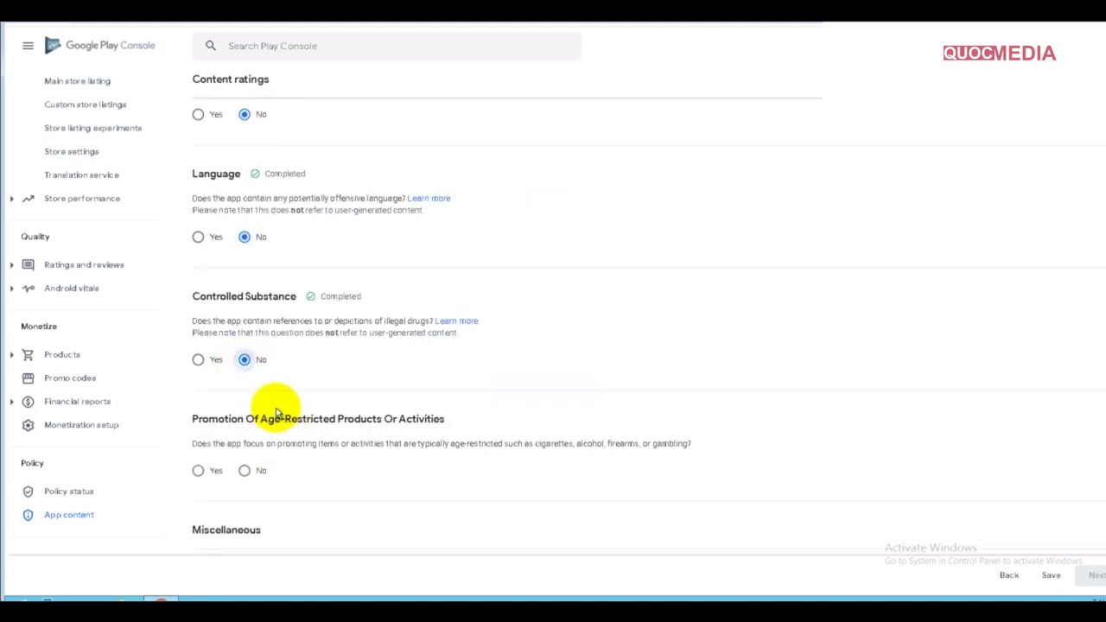
scroll(259, 388, down, 2)
click(245, 371)
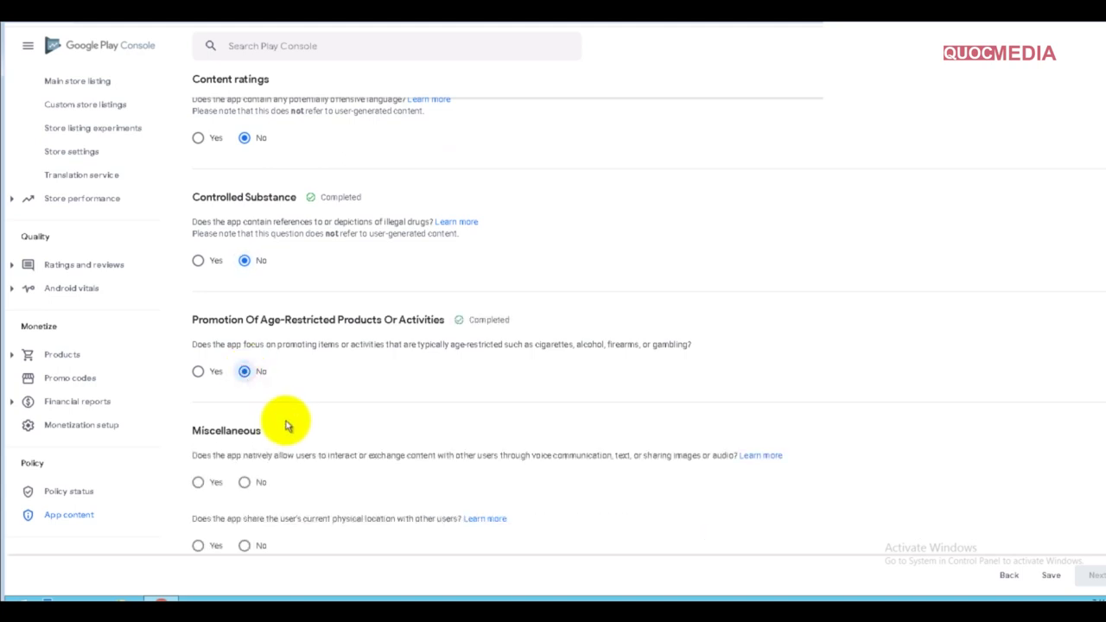
Answer No to user interaction, location, purchases, symbols and browser questions, then save and submit
scroll(277, 406, down, 2)
click(244, 364)
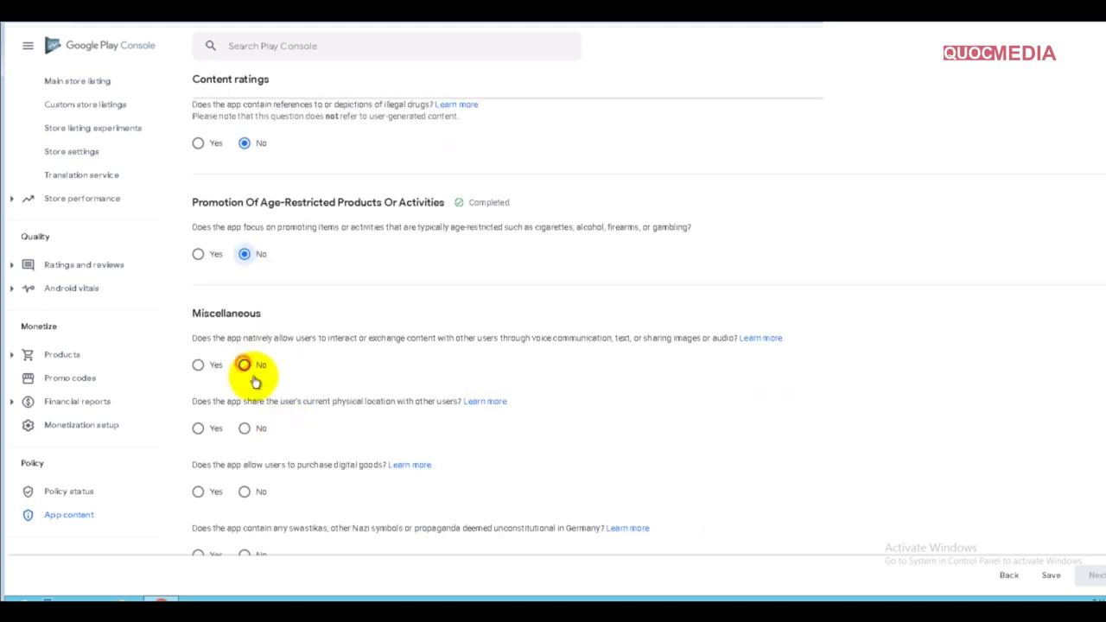
click(245, 428)
click(244, 492)
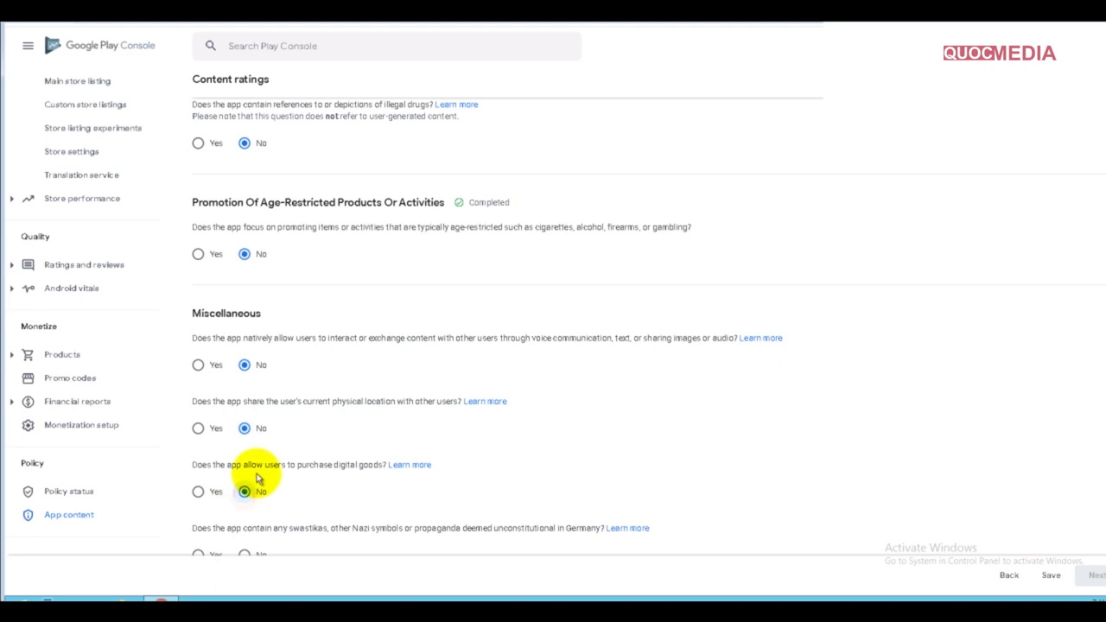
scroll(247, 484, down, 3)
click(244, 378)
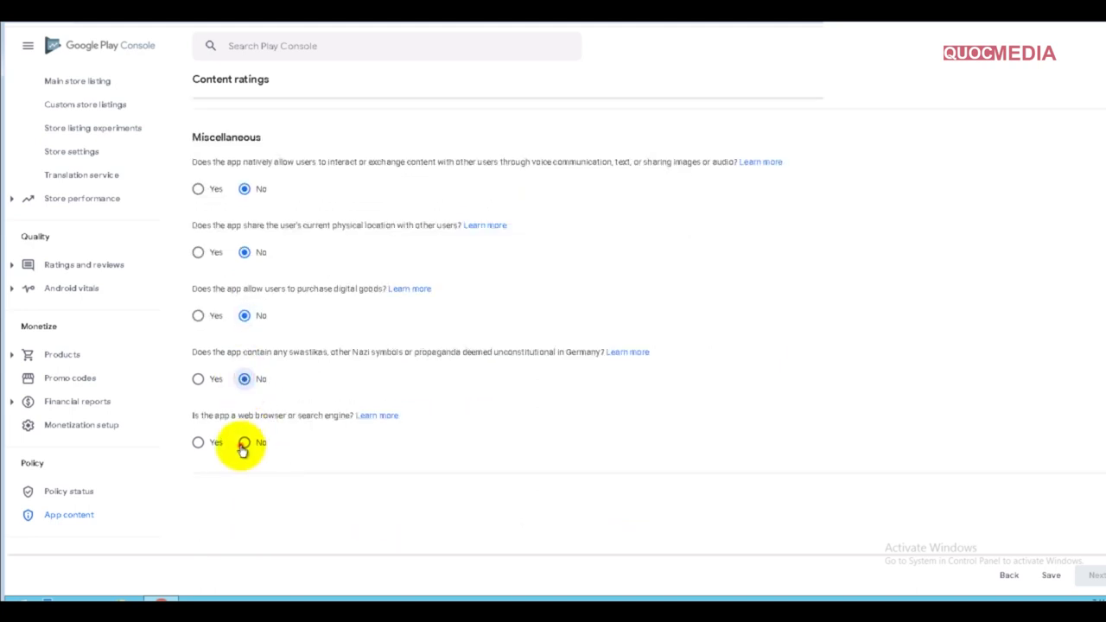
click(243, 444)
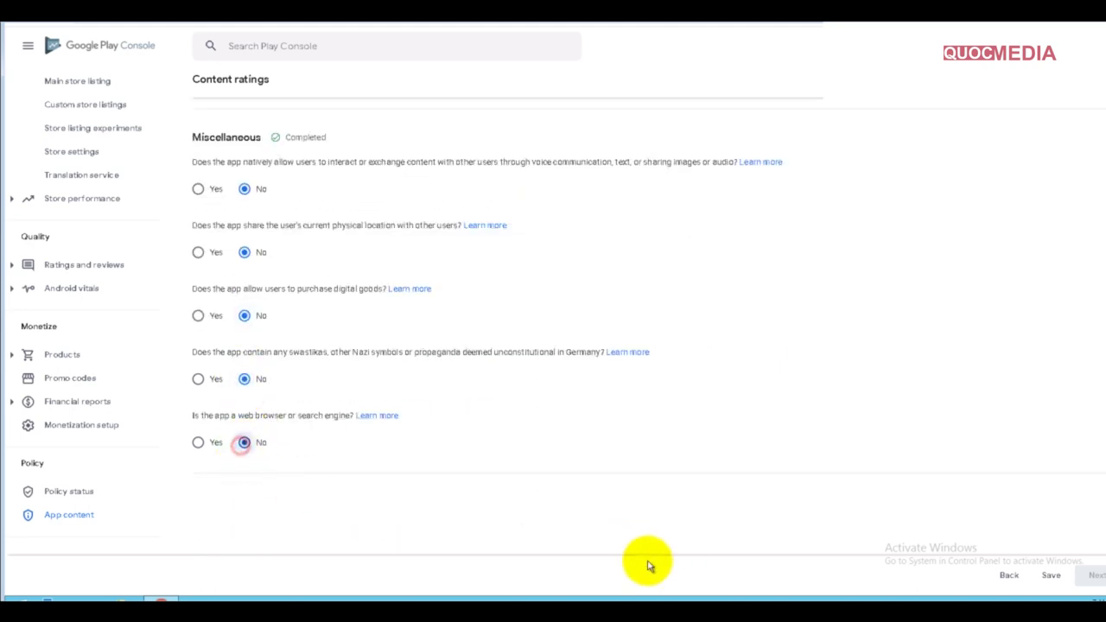
click(1052, 576)
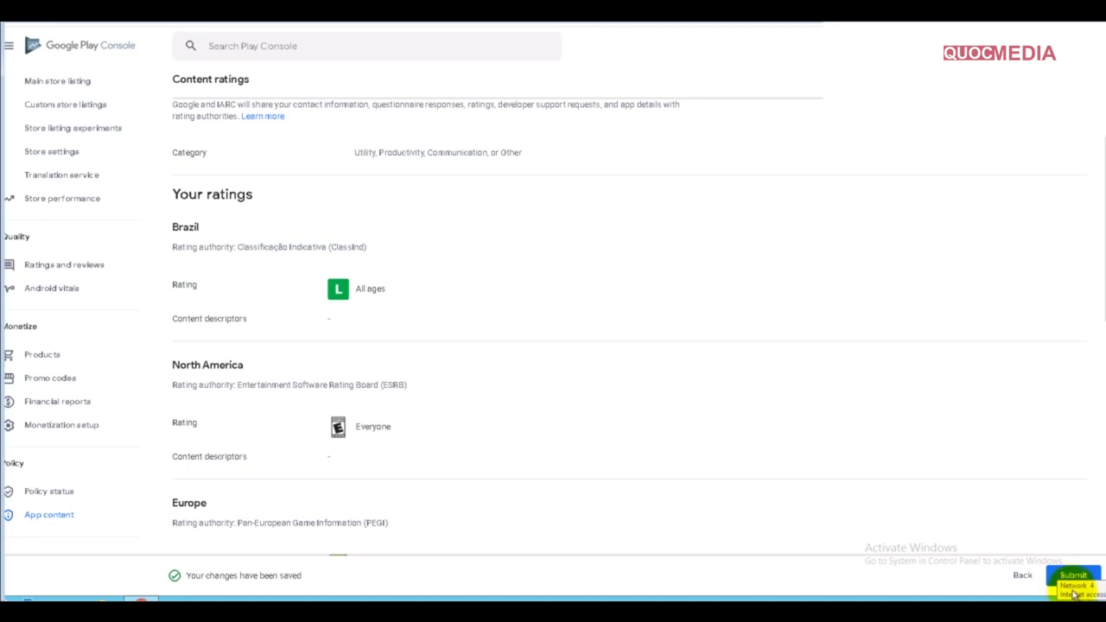
click(1069, 577)
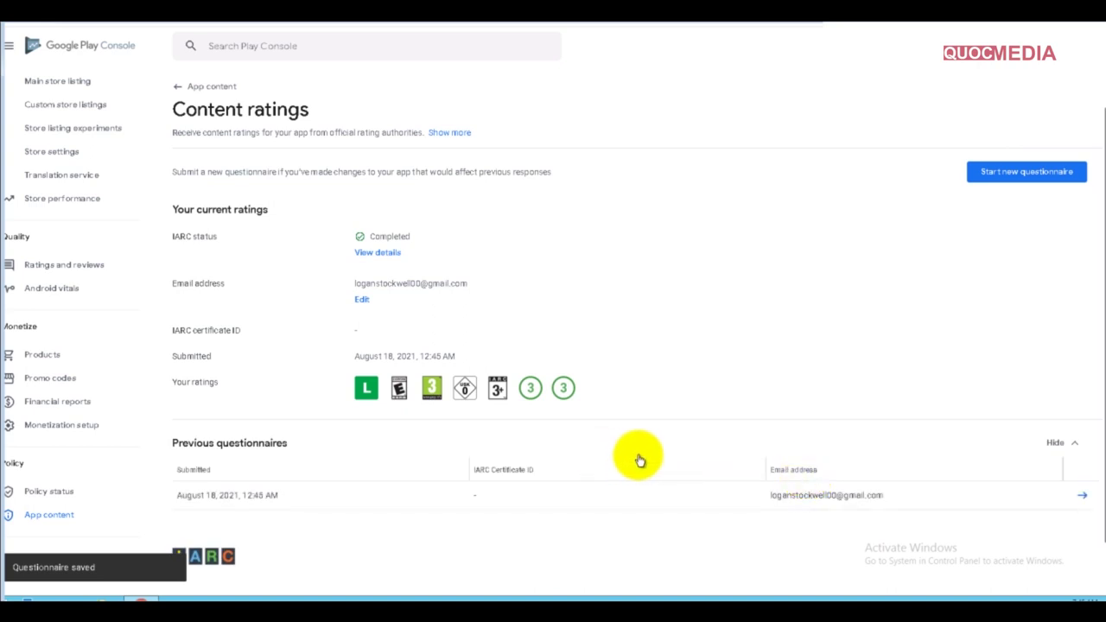
click(49, 515)
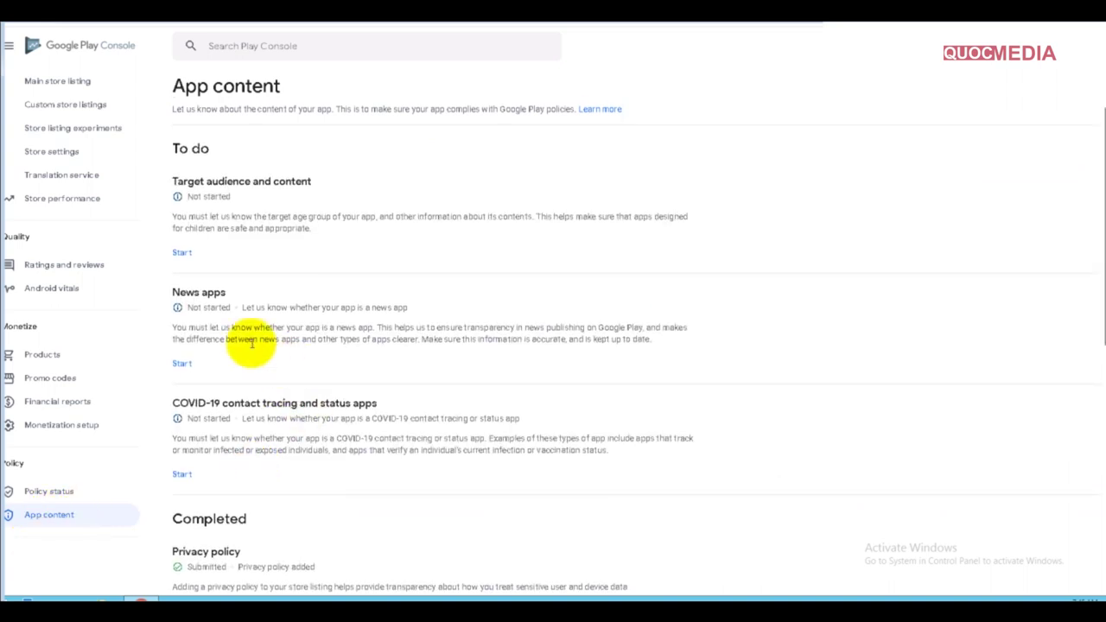
Set the target age group to 18 and over, answer No to appealing to children, and save
click(181, 255)
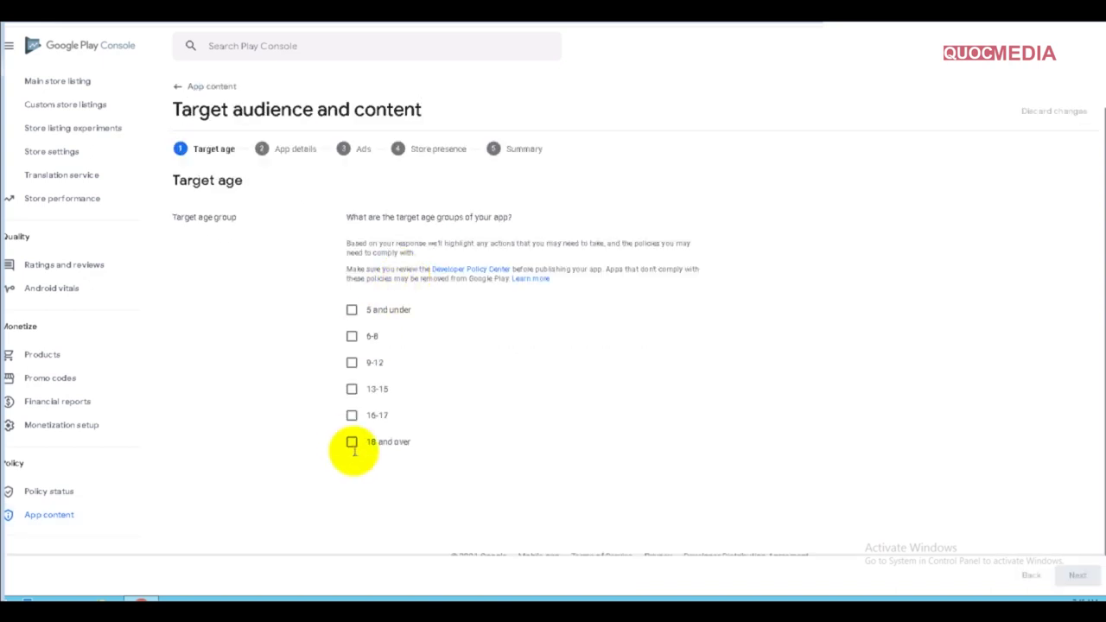
click(352, 443)
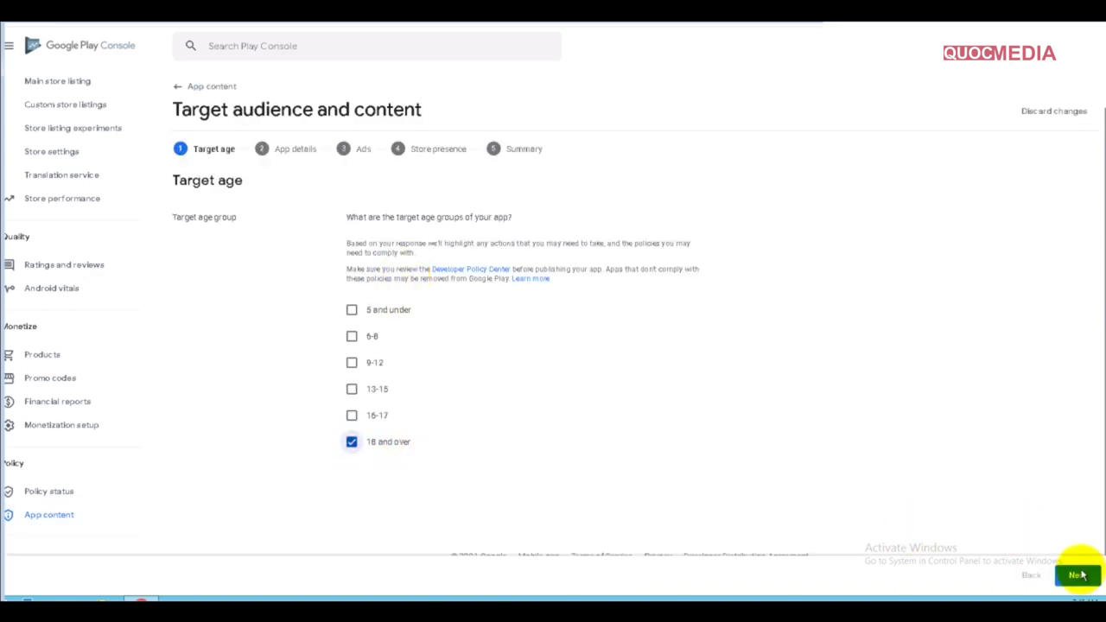
click(1080, 575)
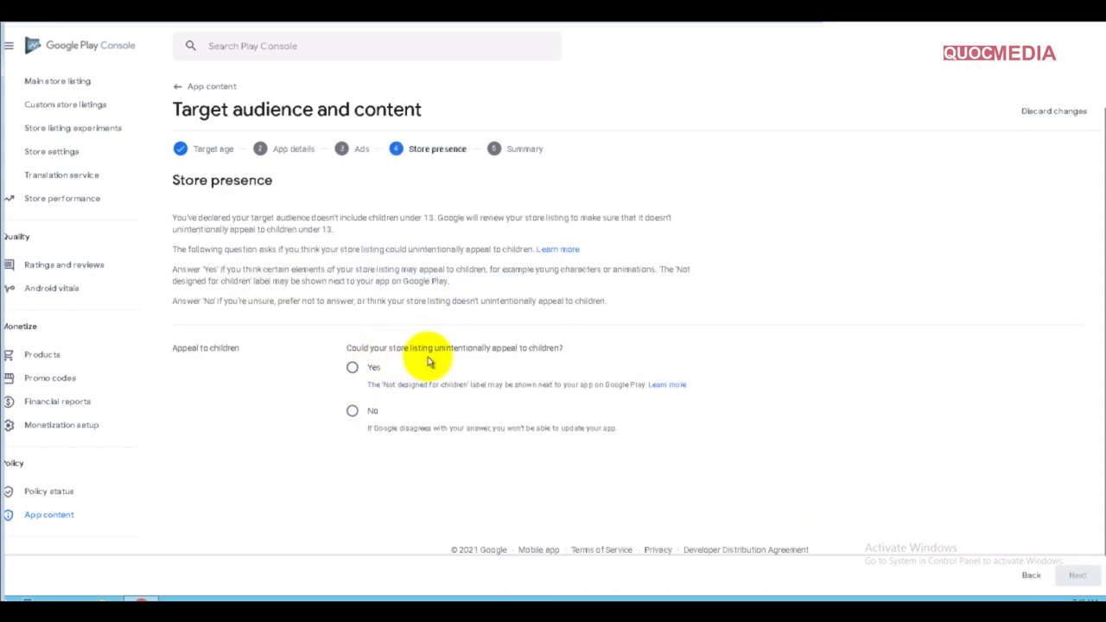
click(353, 412)
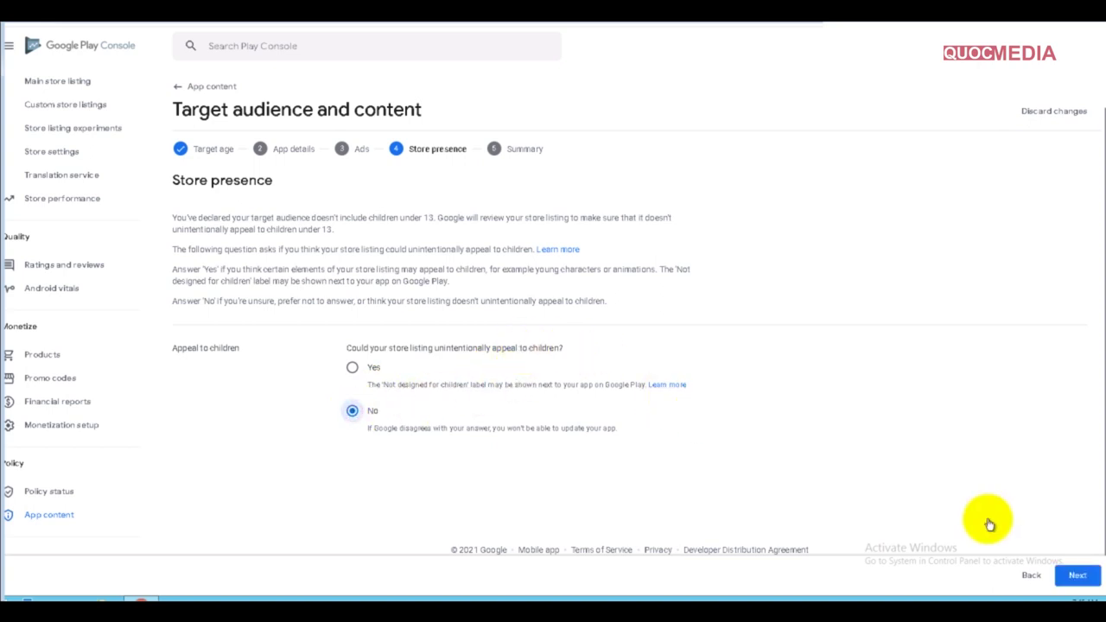
click(1078, 575)
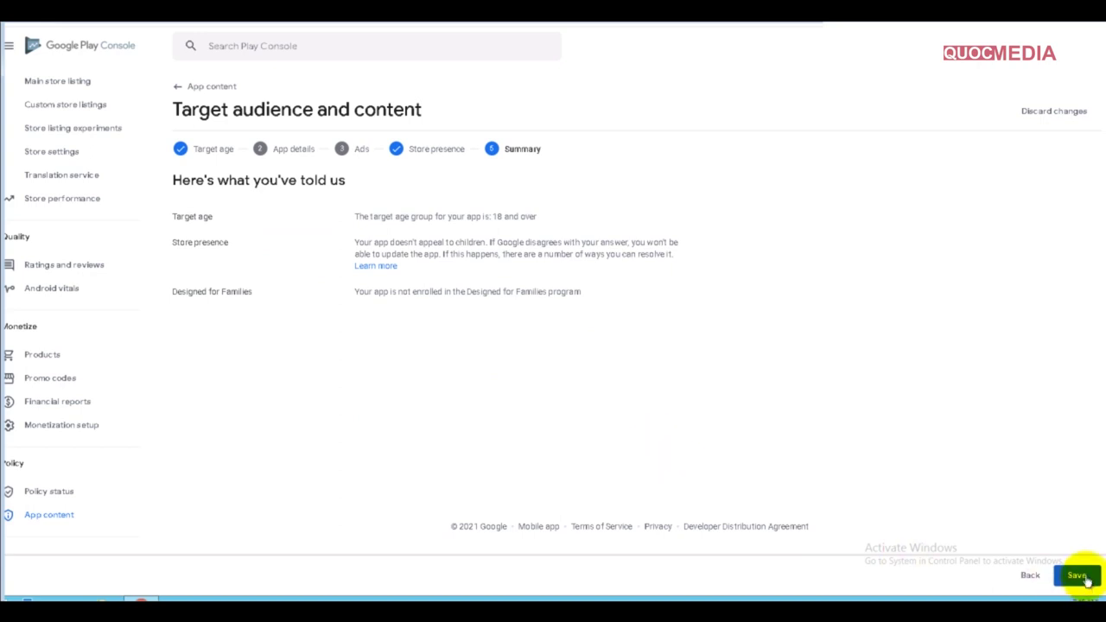
click(1086, 579)
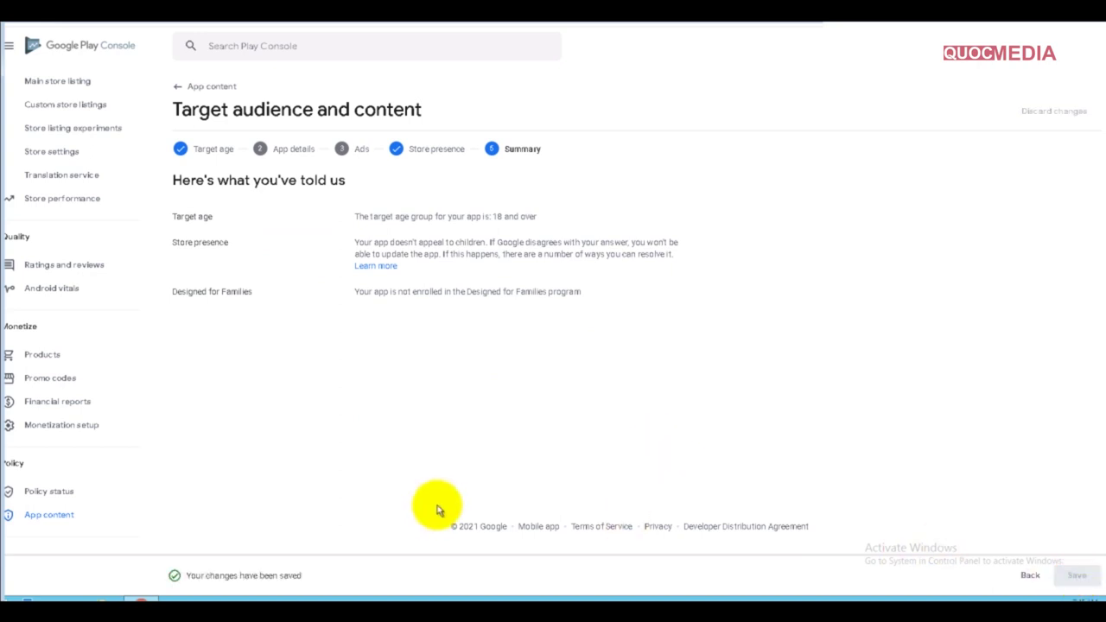
click(57, 516)
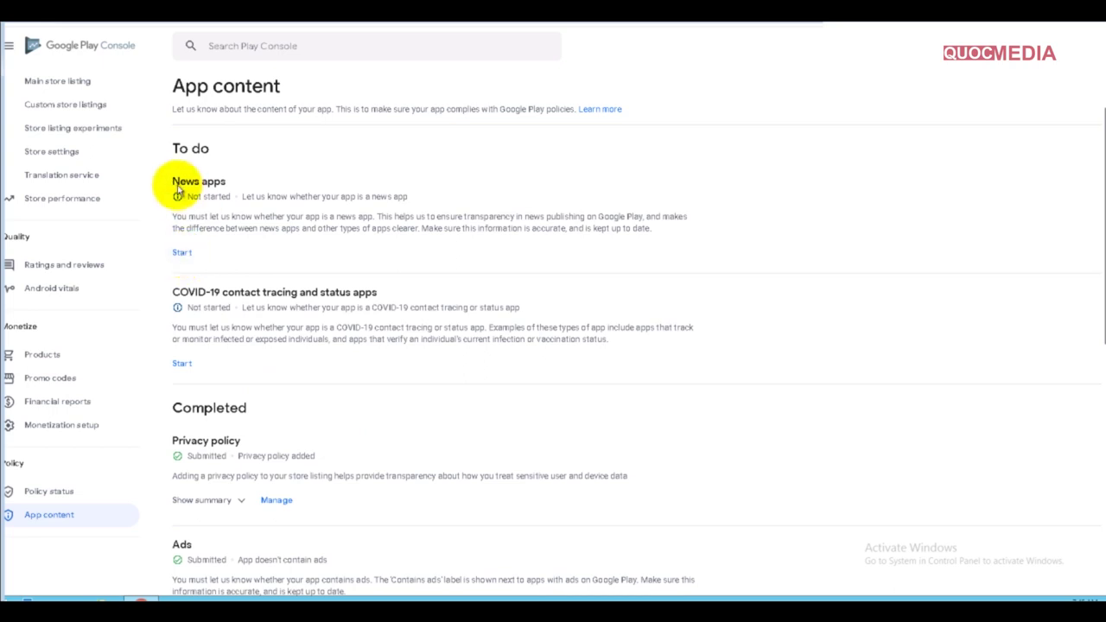
Answer No to the News apps question and save the declaration
click(182, 253)
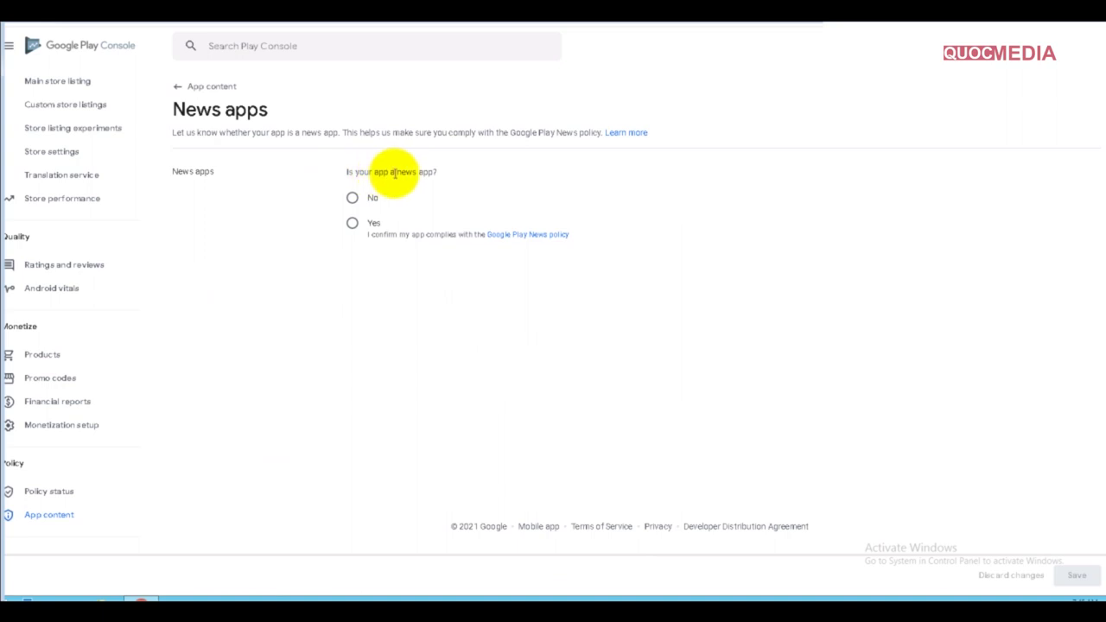
click(351, 198)
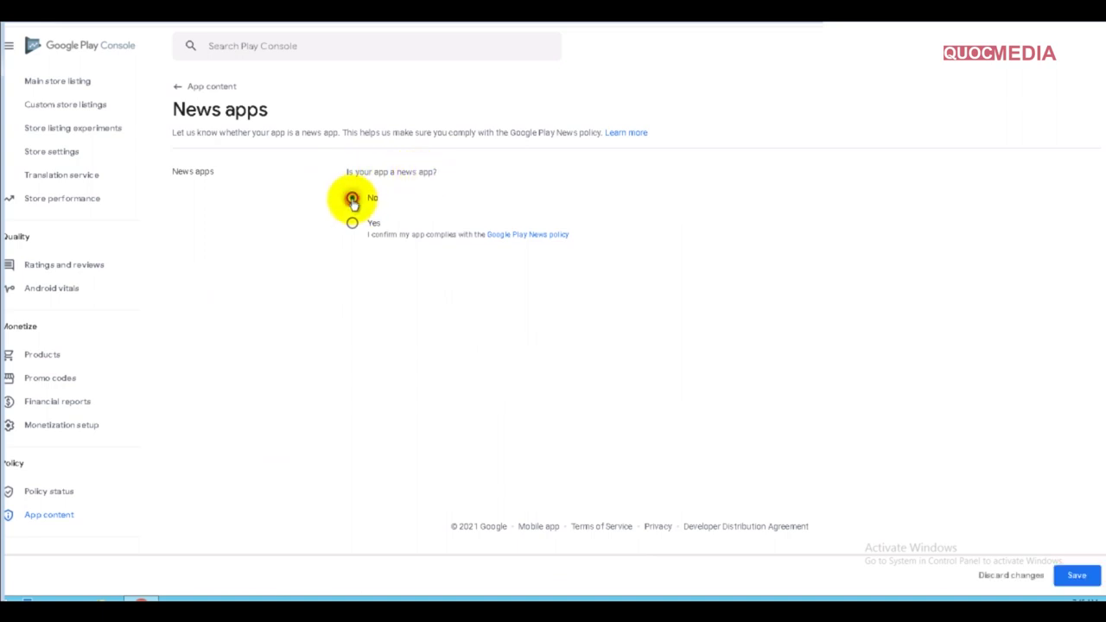
click(1078, 577)
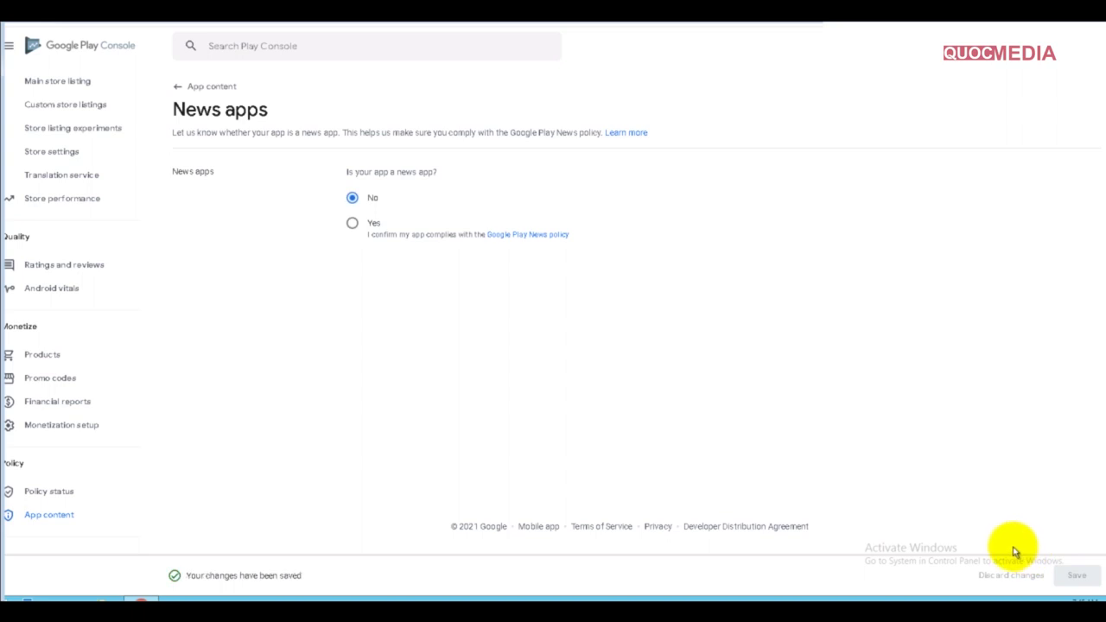
click(47, 517)
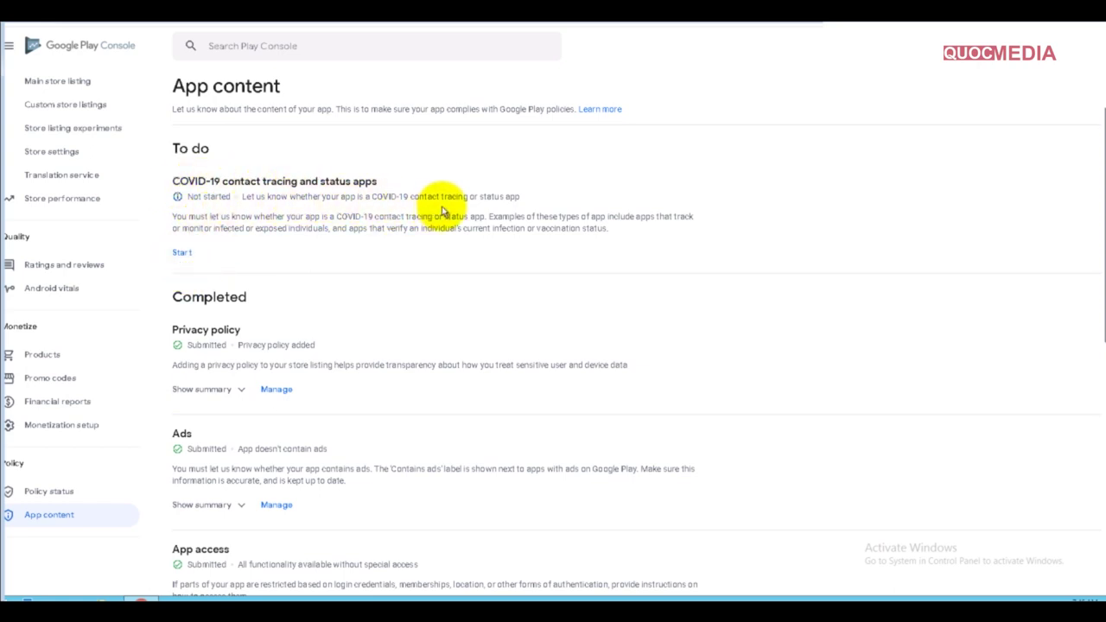
Mark the app as not a publicly available COVID-19 contact tracing or status app and save
click(180, 252)
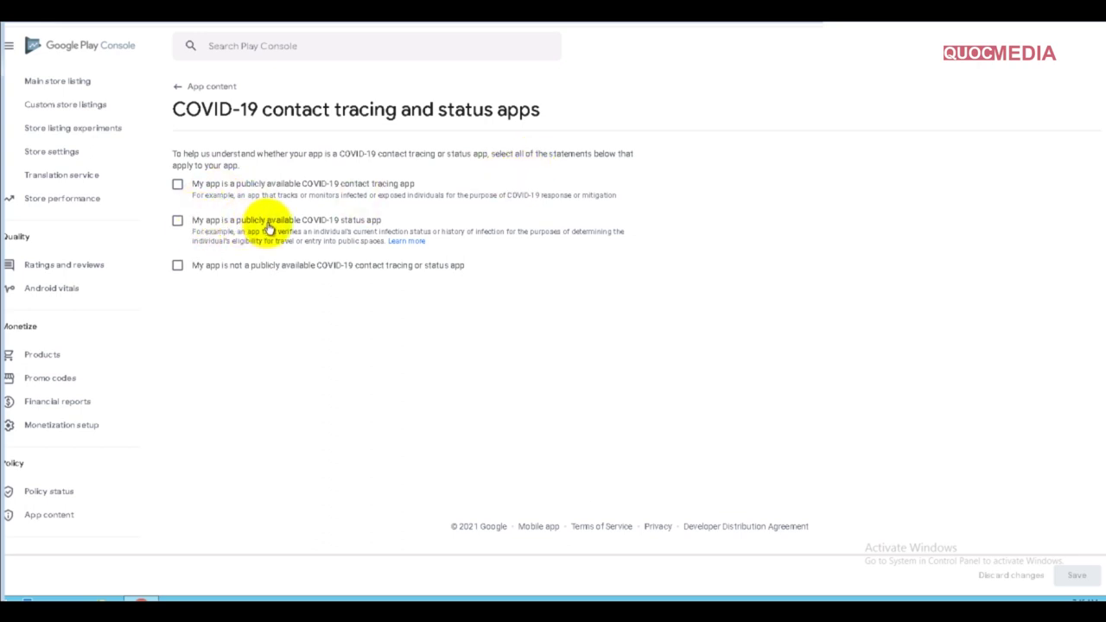
click(286, 265)
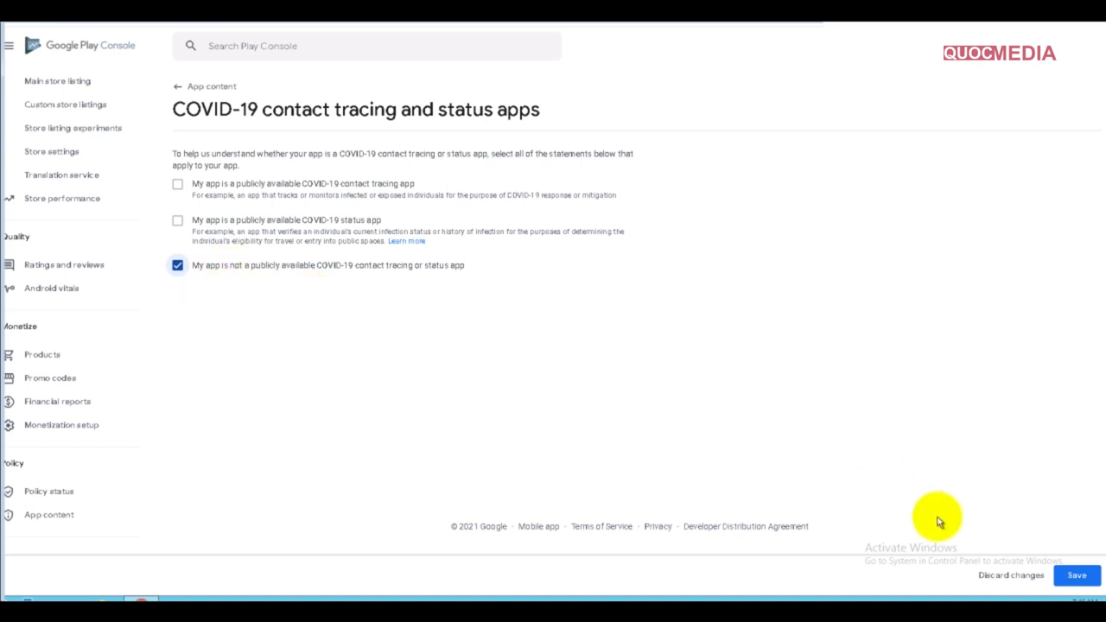
click(1077, 576)
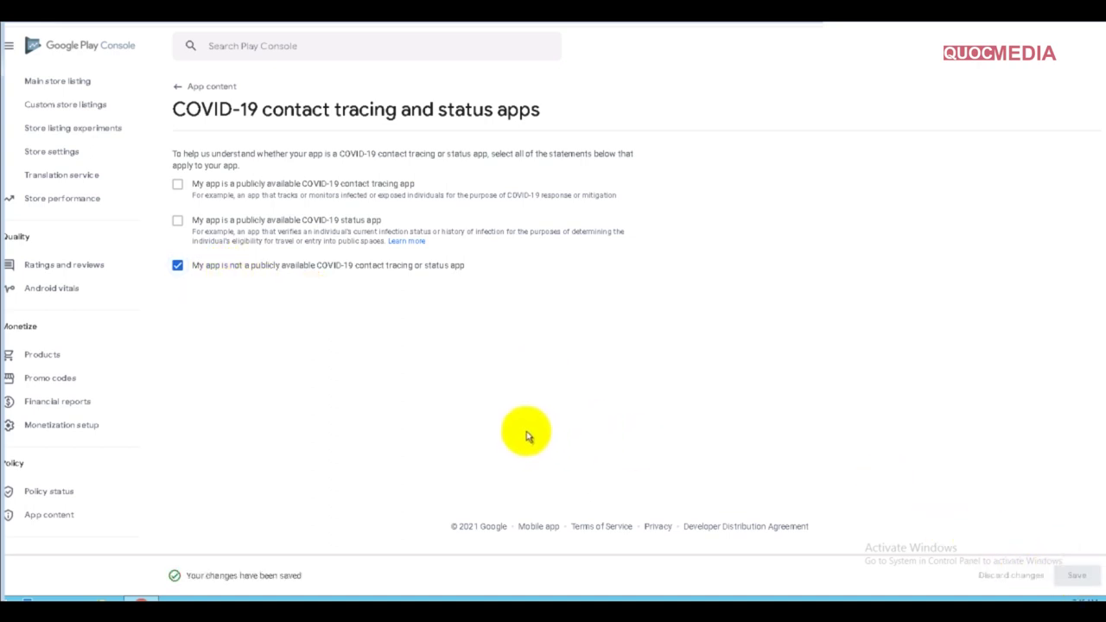
click(37, 518)
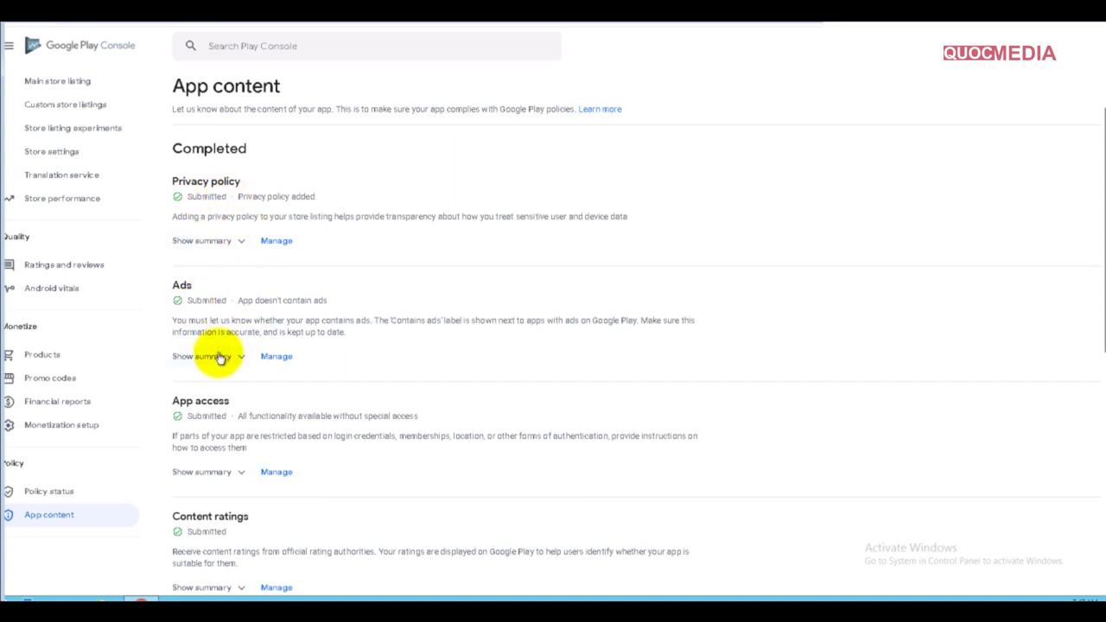
scroll(217, 359, down, 2)
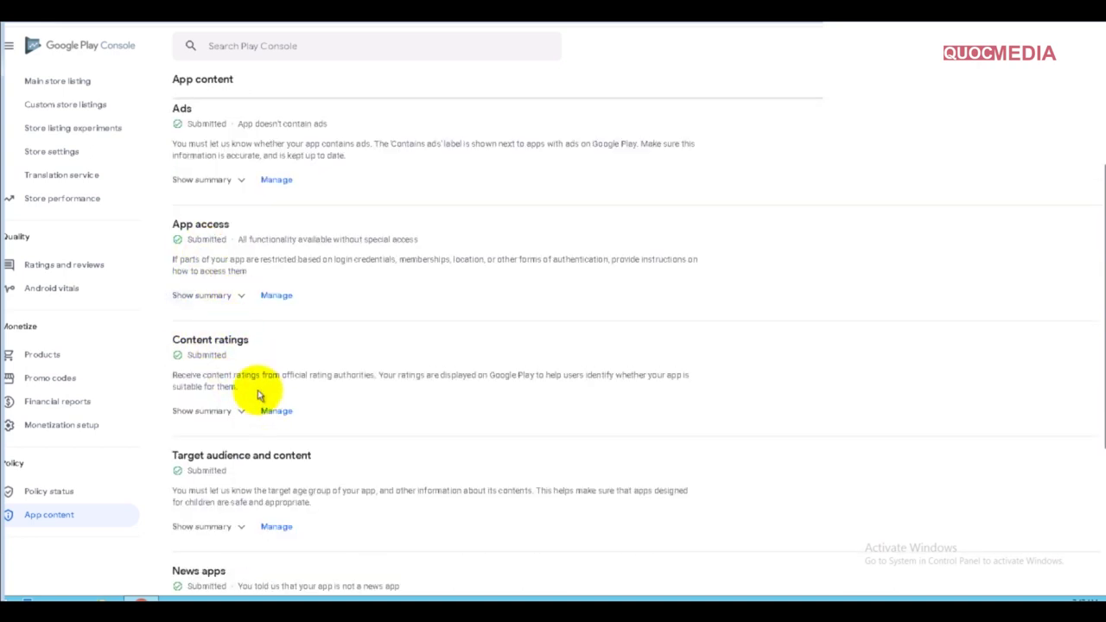
scroll(247, 444, down, 1)
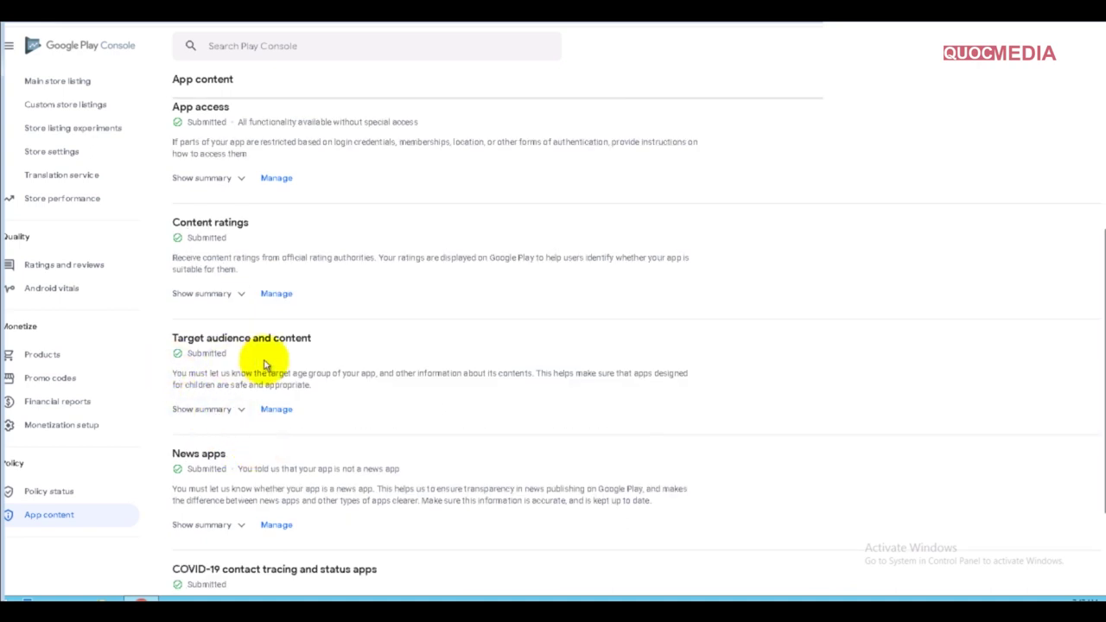
scroll(207, 523, down, 2)
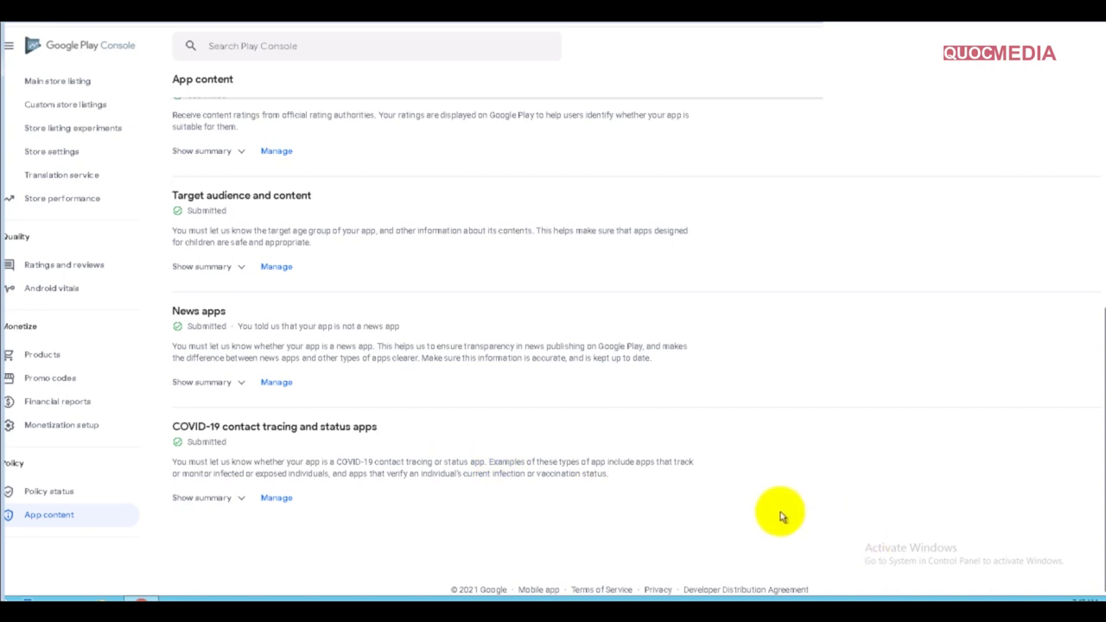
scroll(592, 467, up, 5)
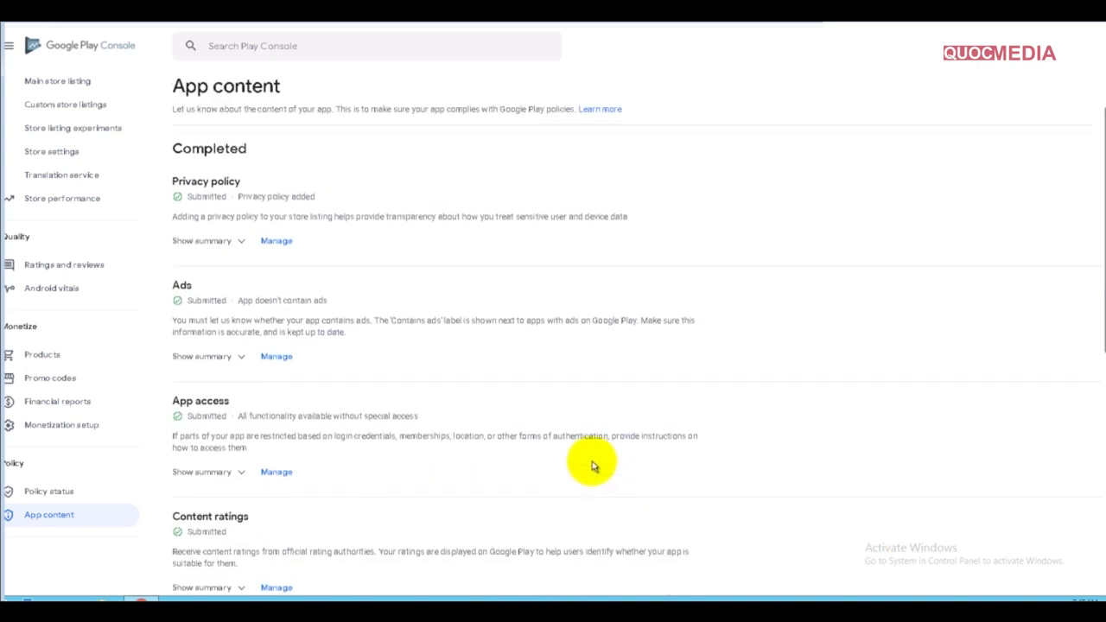
scroll(63, 224, up, 2)
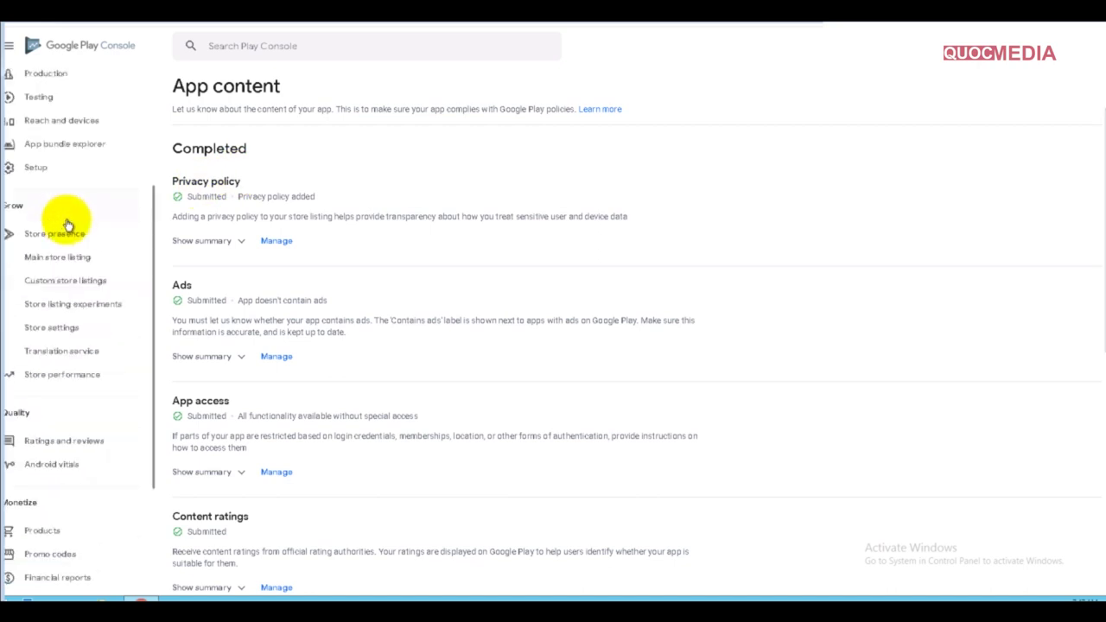
scroll(106, 285, up, 1)
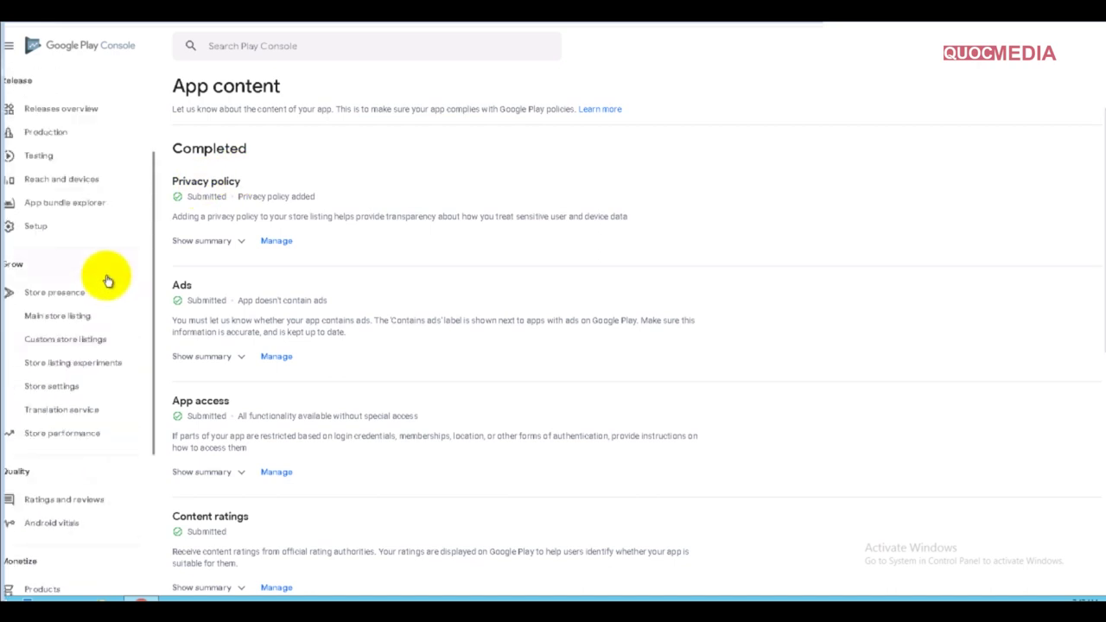
Select all countries and regions and add all 177 to the Production track
click(45, 132)
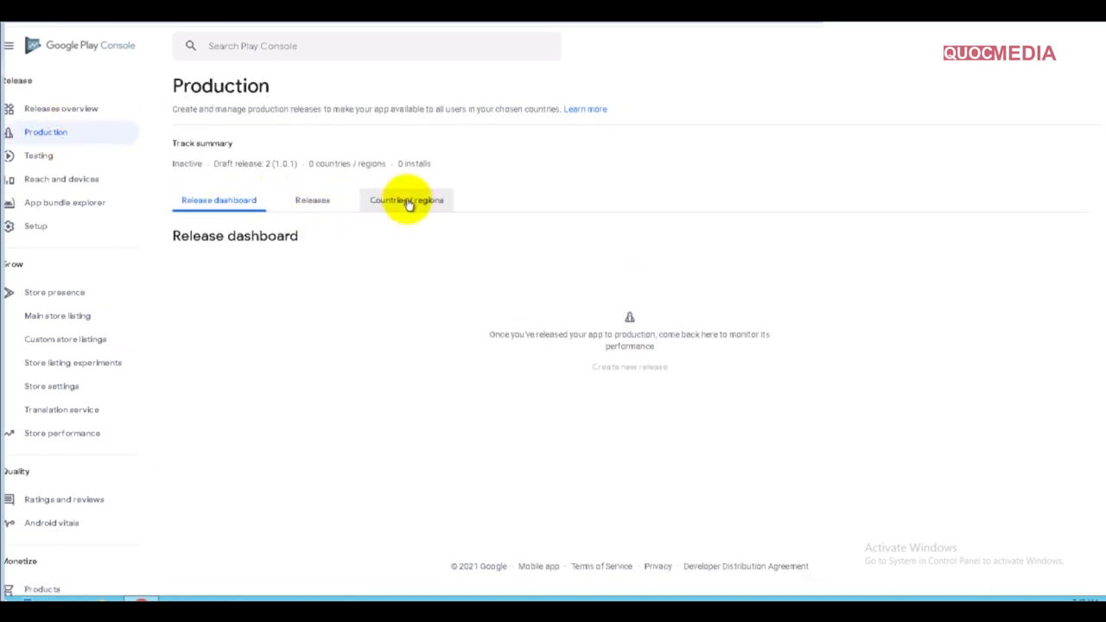
click(309, 201)
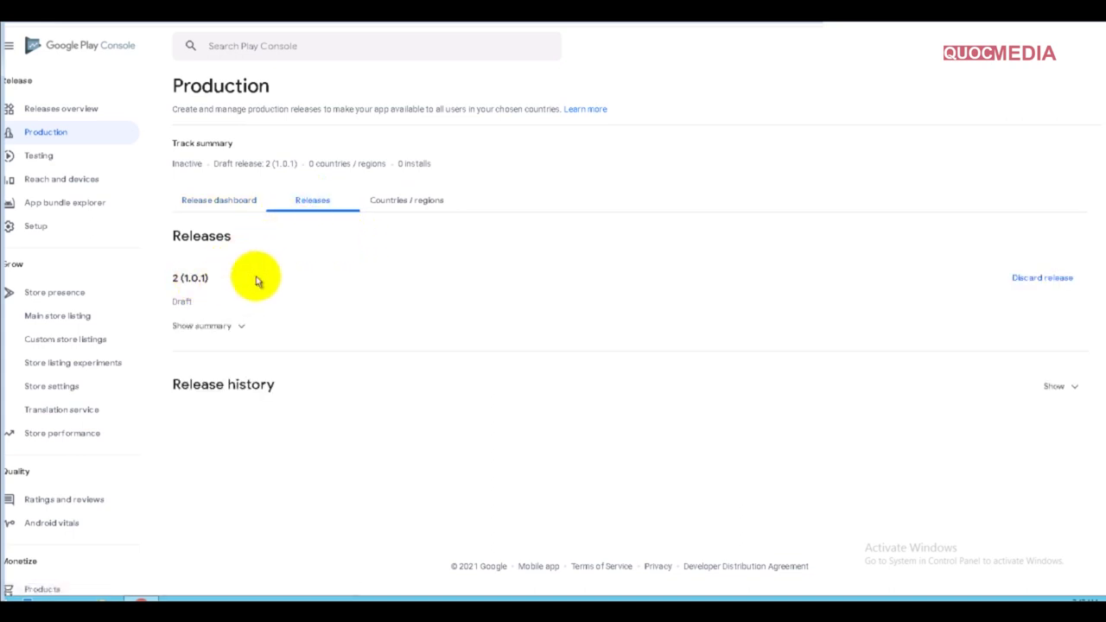
click(402, 204)
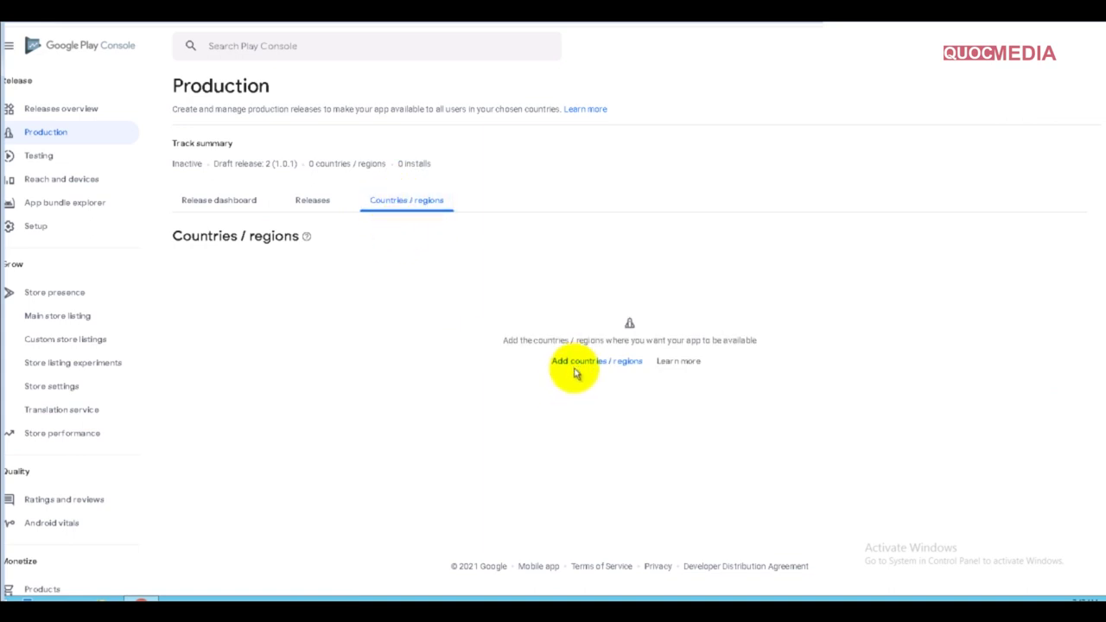
click(577, 367)
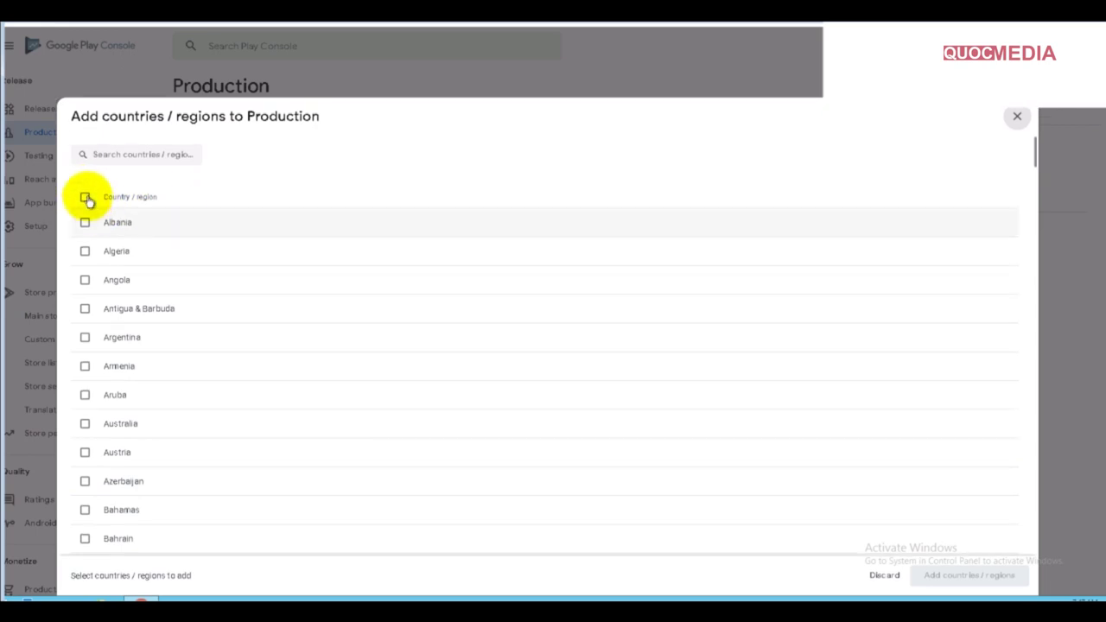
click(85, 197)
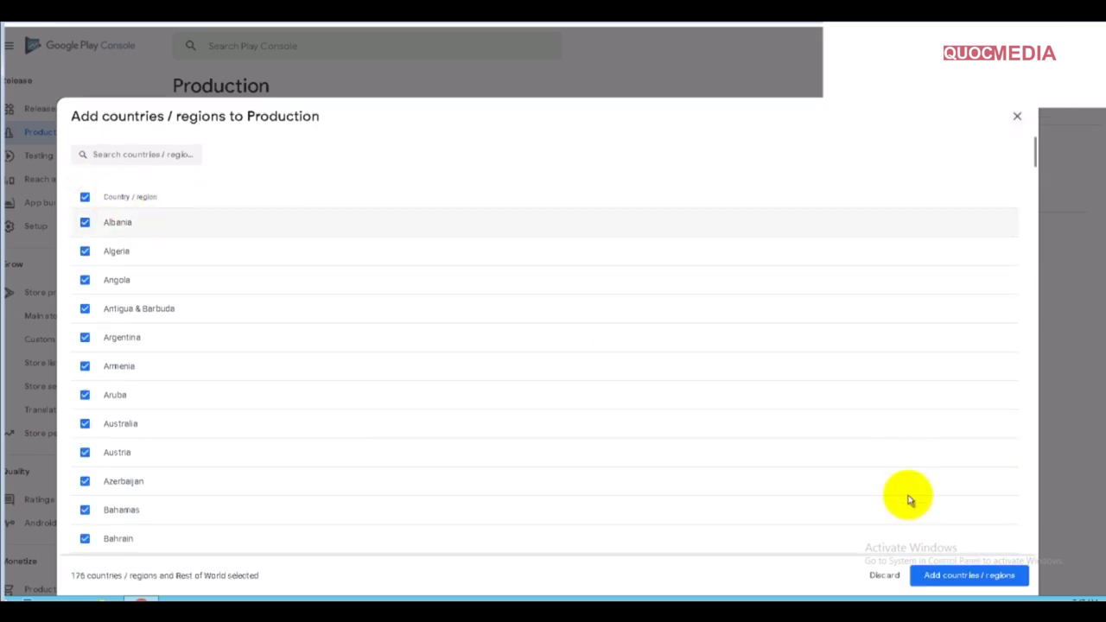
click(981, 582)
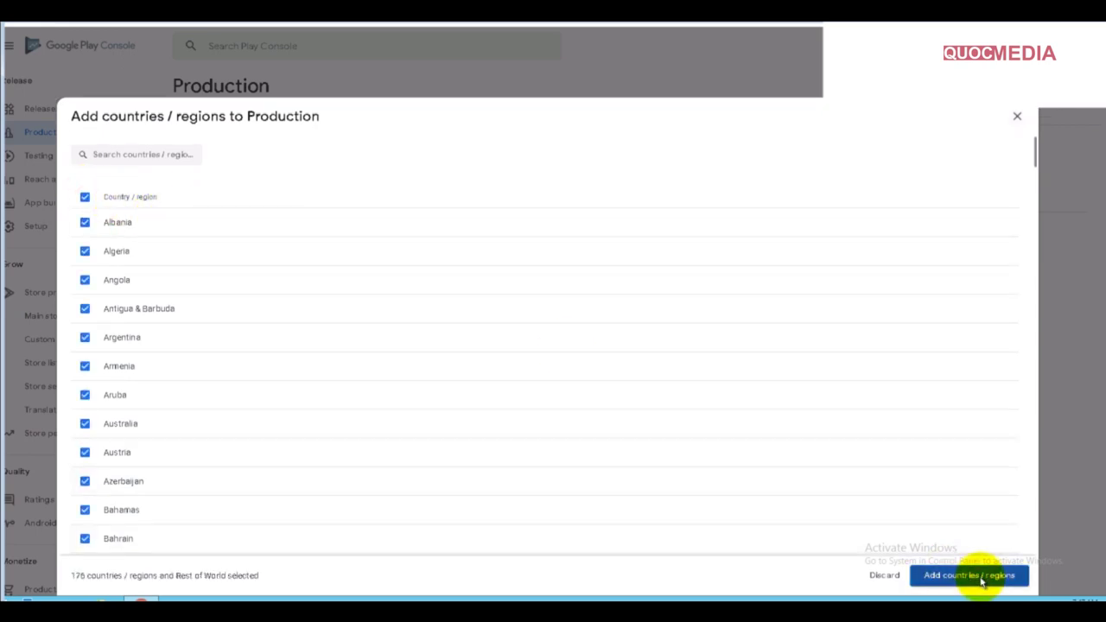
click(640, 339)
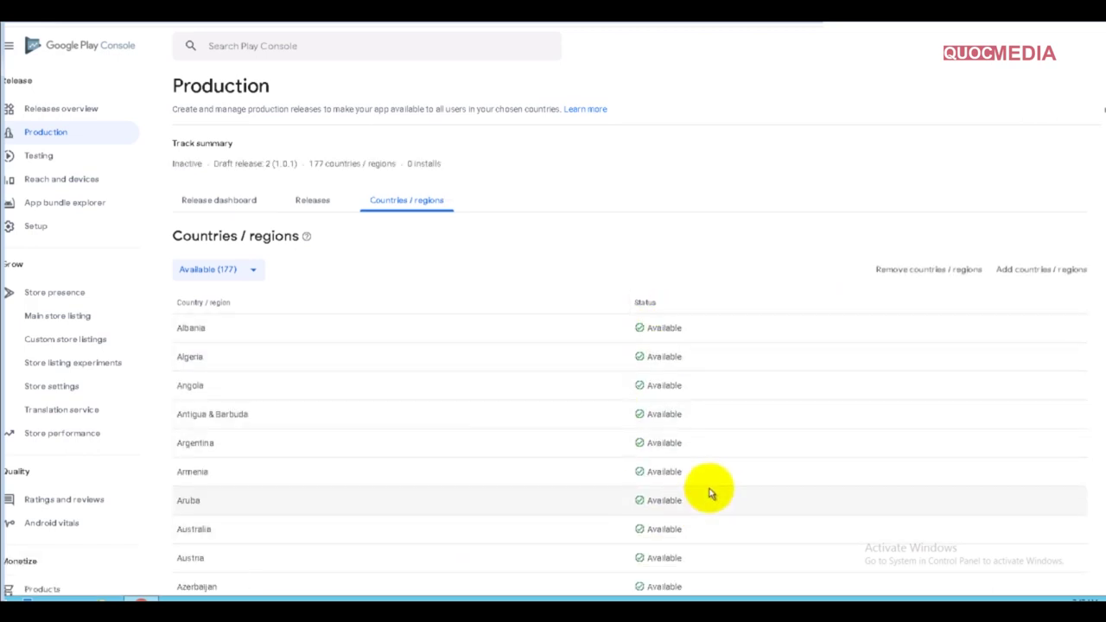
scroll(709, 490, down, 2)
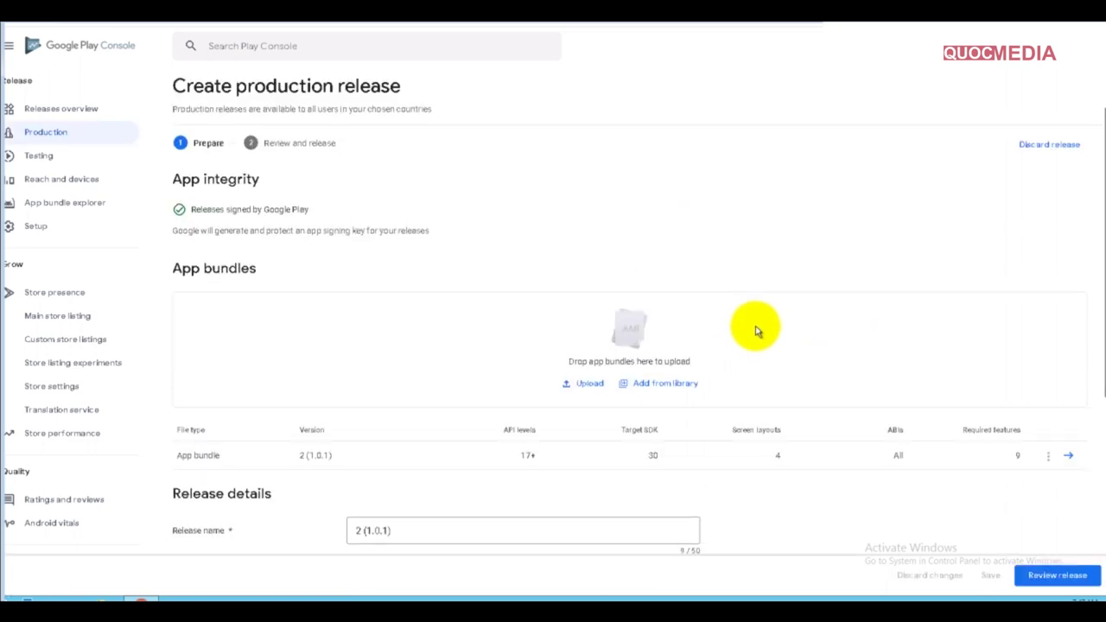
Look over the 2 (1.0.1) release details and advance to Review release
scroll(756, 345, down, 3)
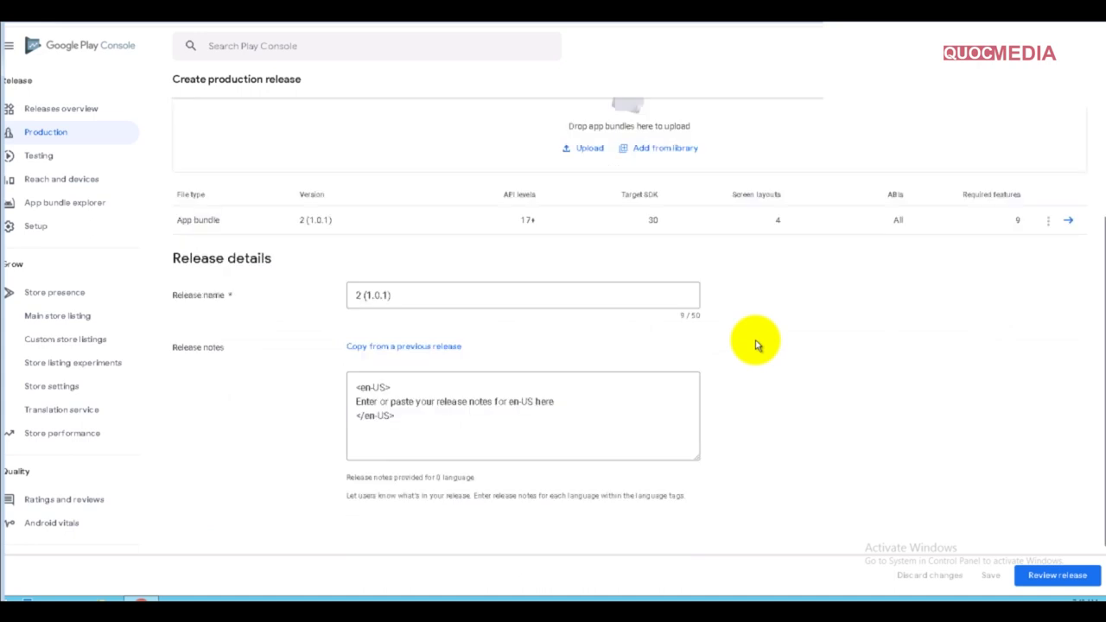
scroll(756, 346, down, 2)
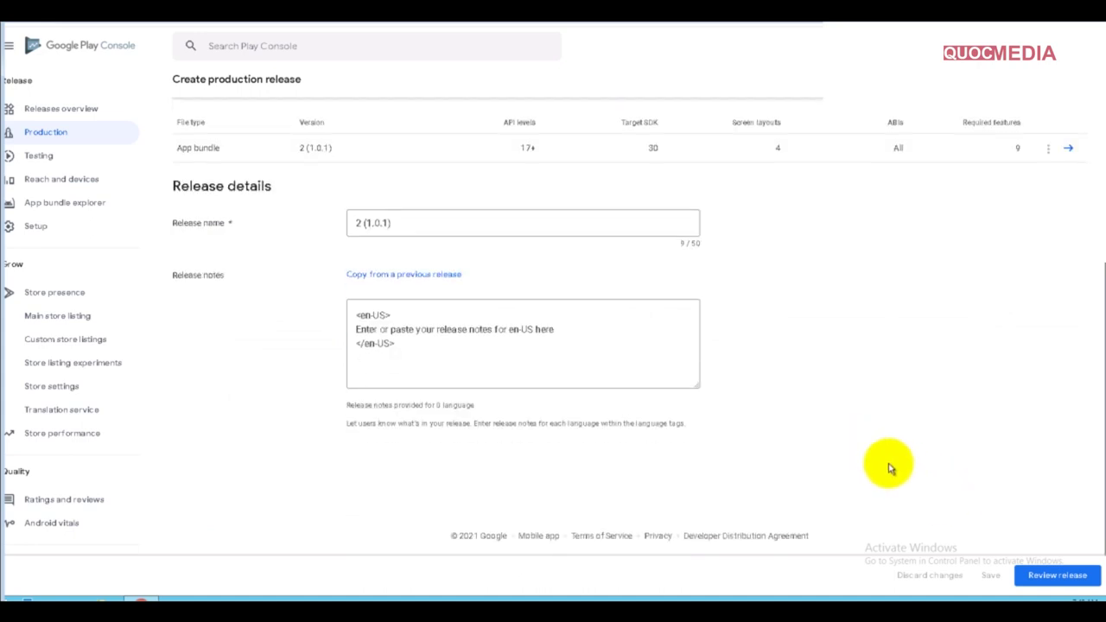
scroll(891, 468, up, 1)
click(1065, 577)
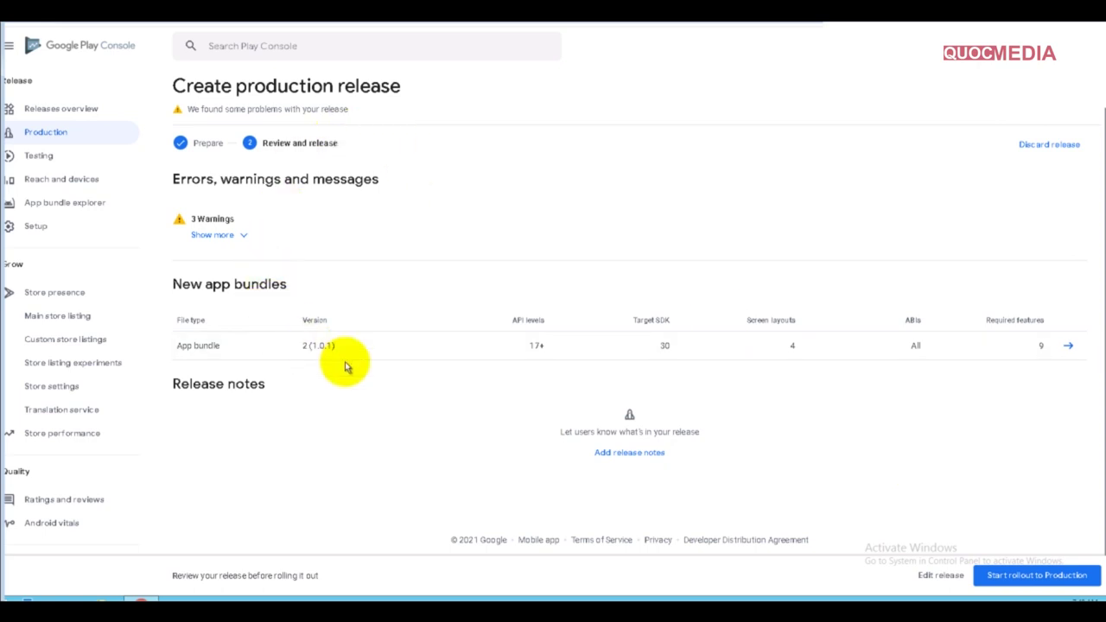
Read the 3 warnings, then start and confirm the rollout of 2 (1.0.1) to Production
click(241, 235)
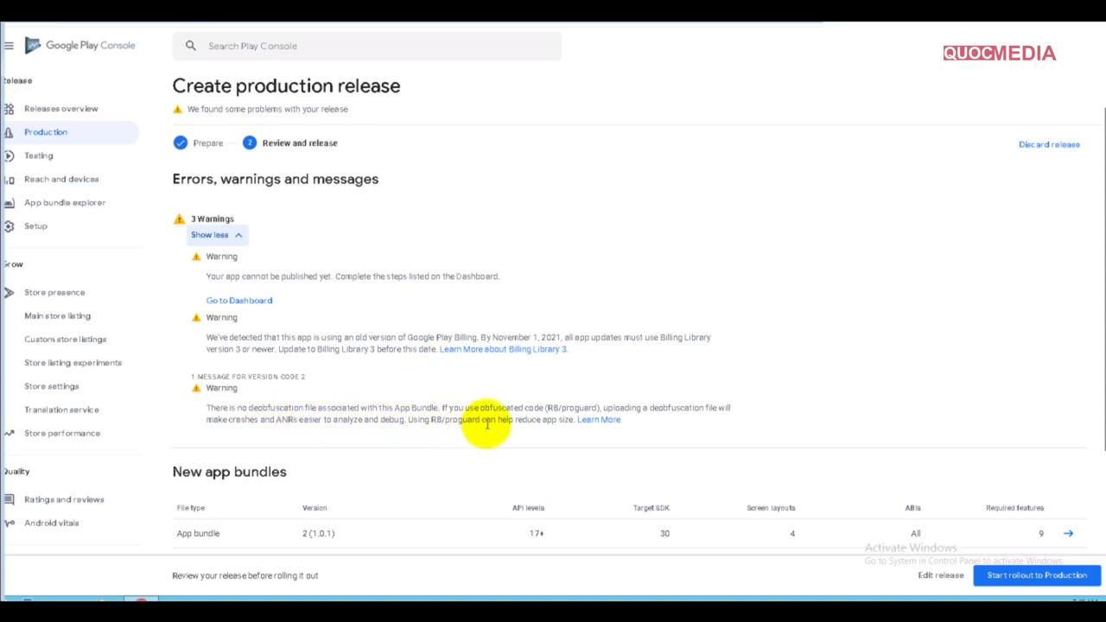
scroll(553, 432, down, 3)
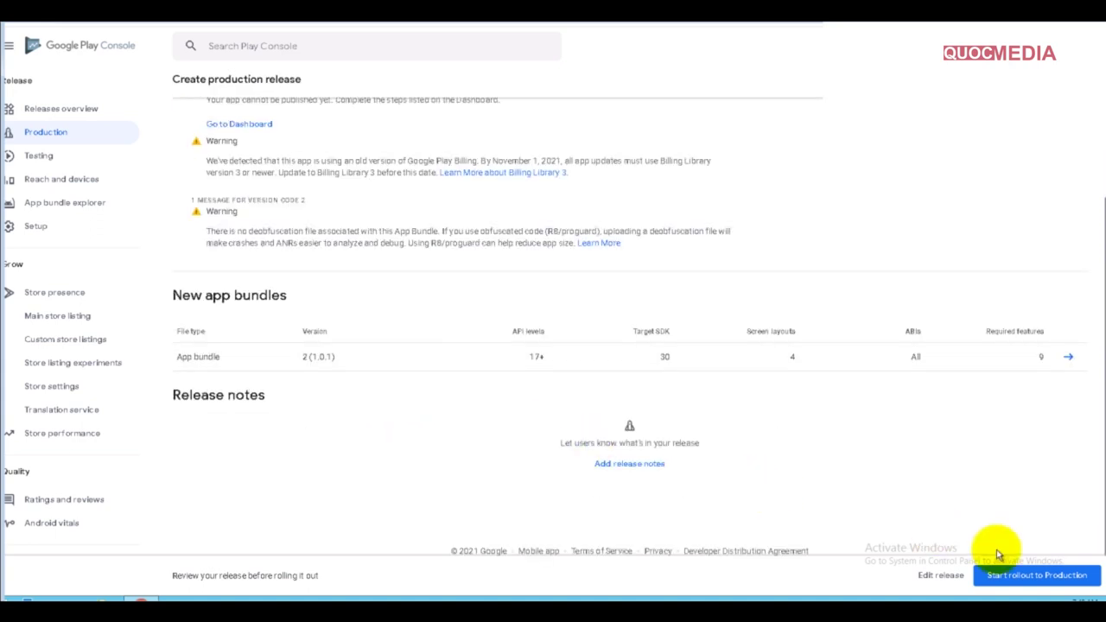
click(1039, 581)
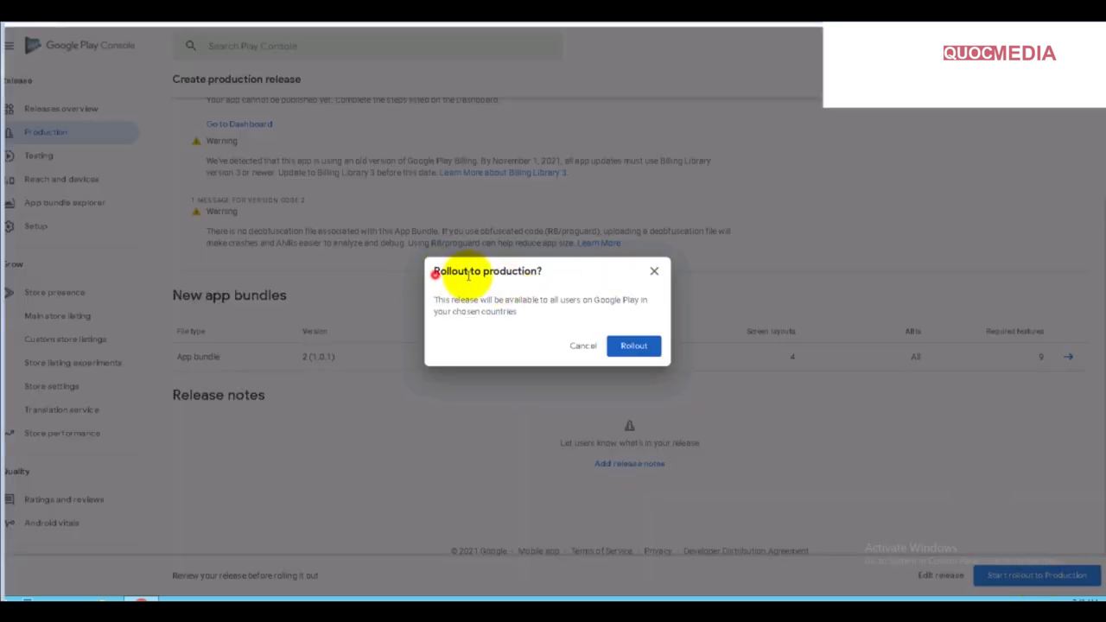
drag(434, 275, 540, 276)
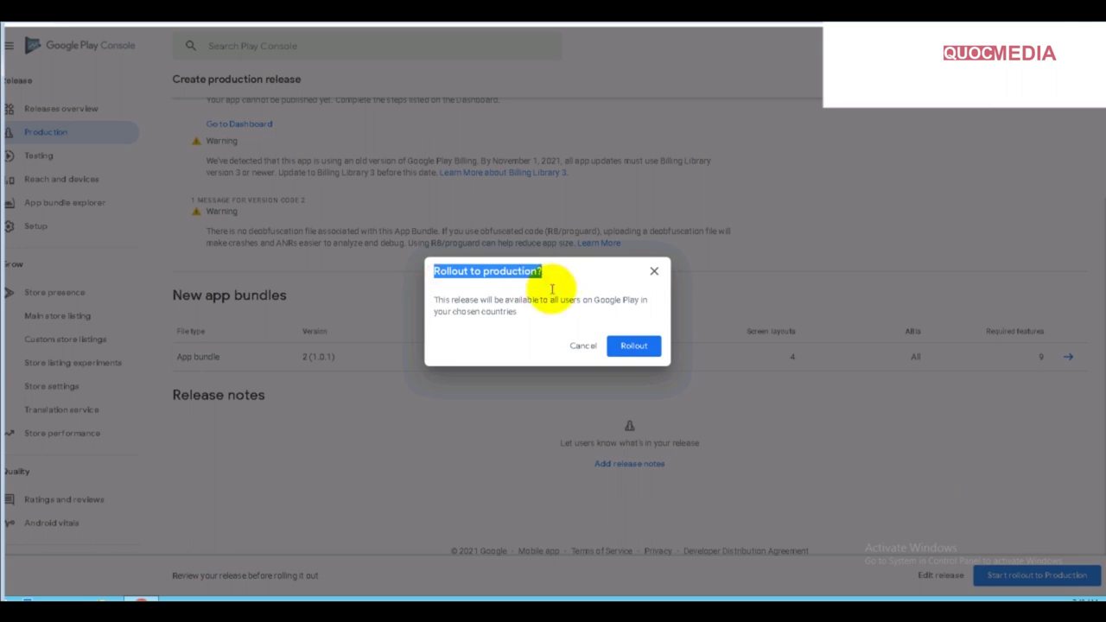
click(536, 275)
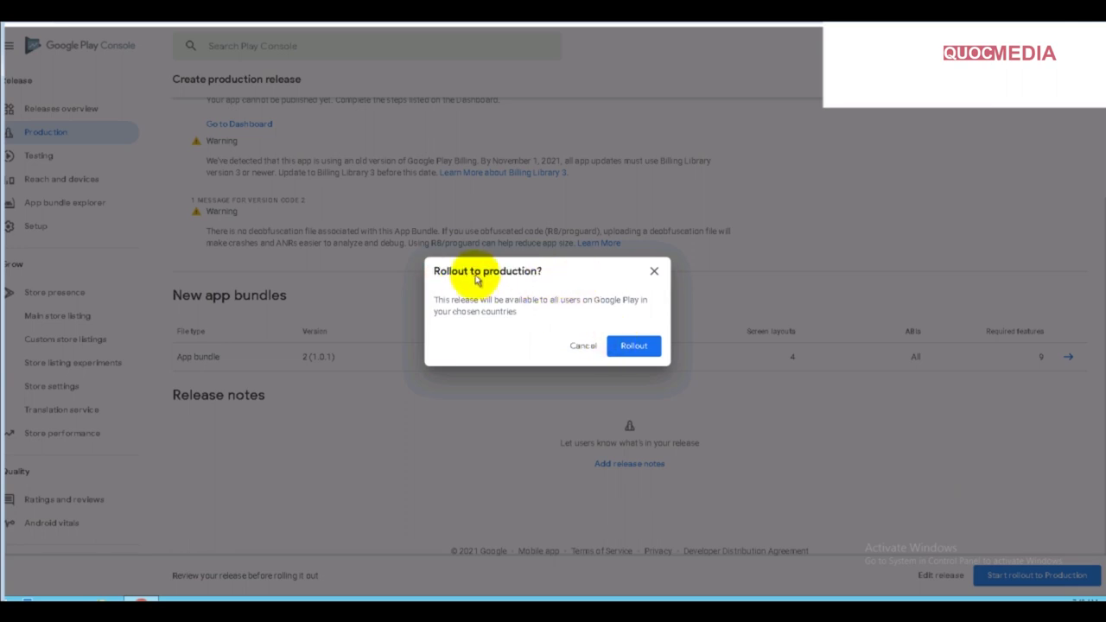
click(631, 350)
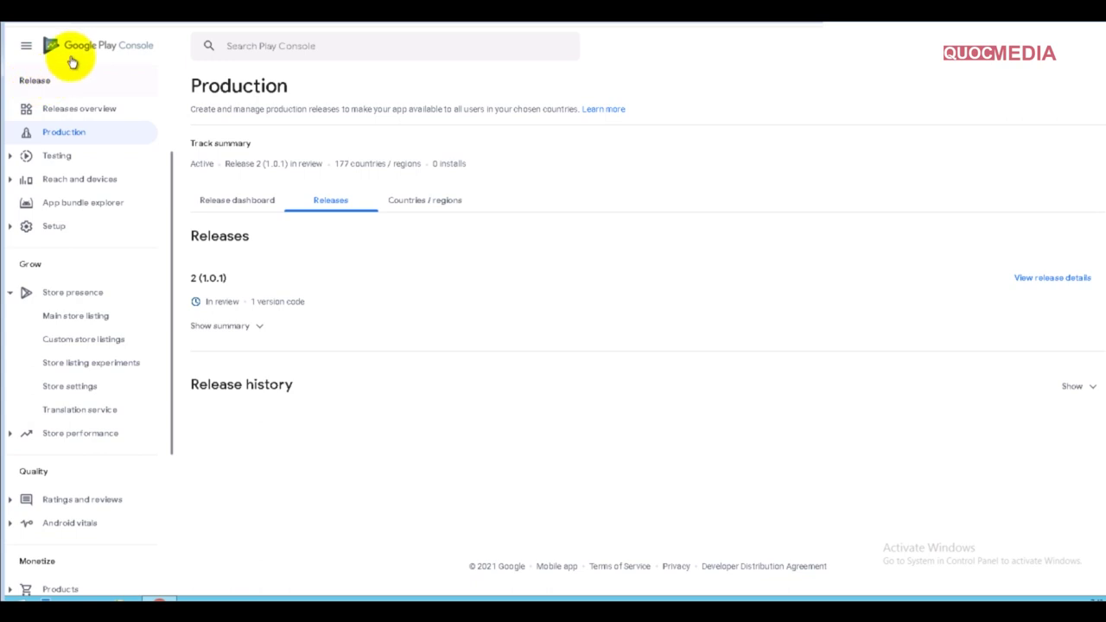
Go back to the All apps page via the Google Play Console logo
click(87, 51)
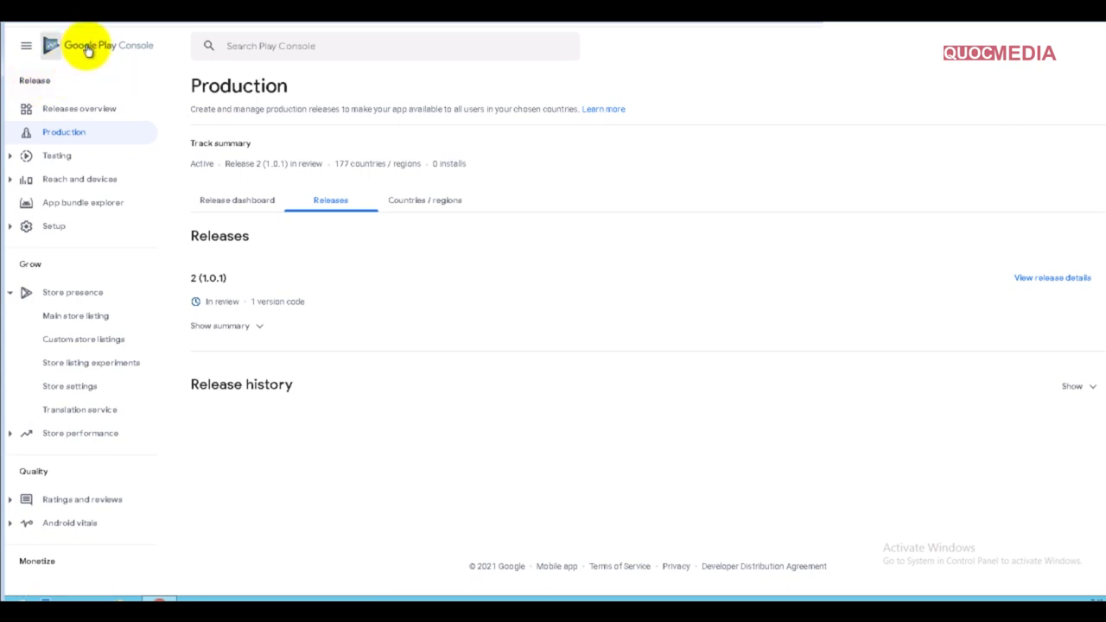